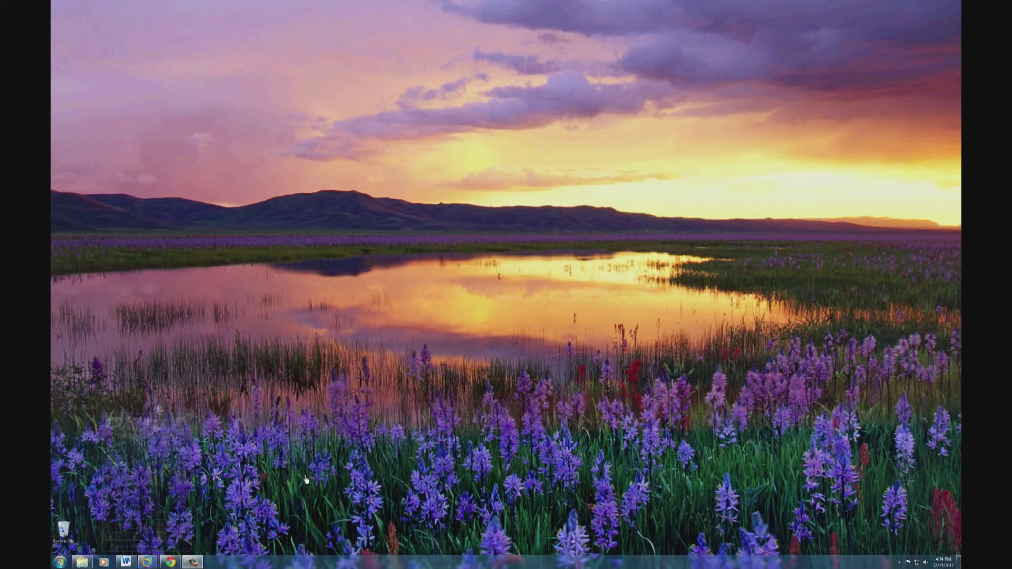
pyautogui.moveTo(324, 527)
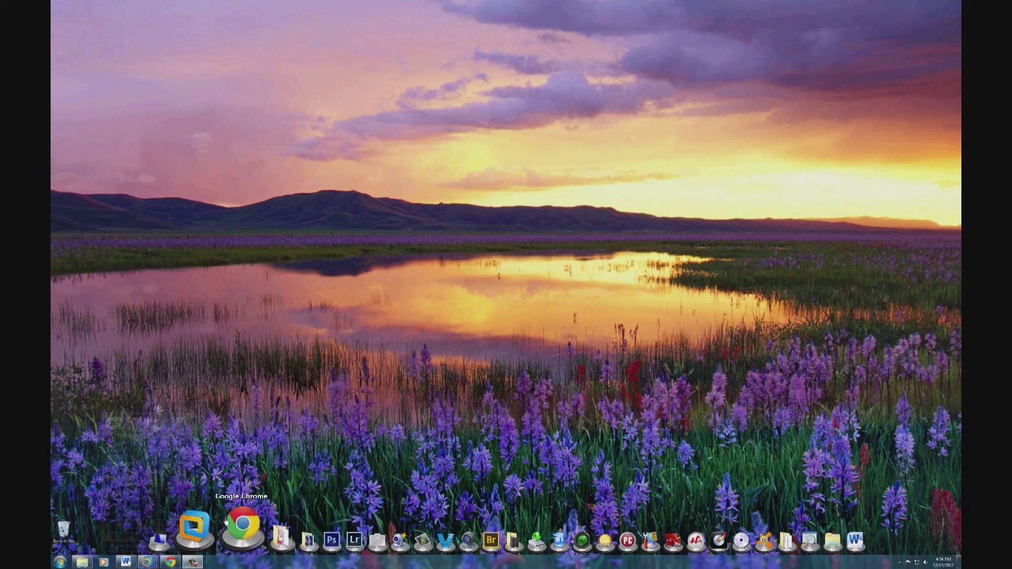
pyautogui.moveTo(207, 531)
pyautogui.click(208, 498)
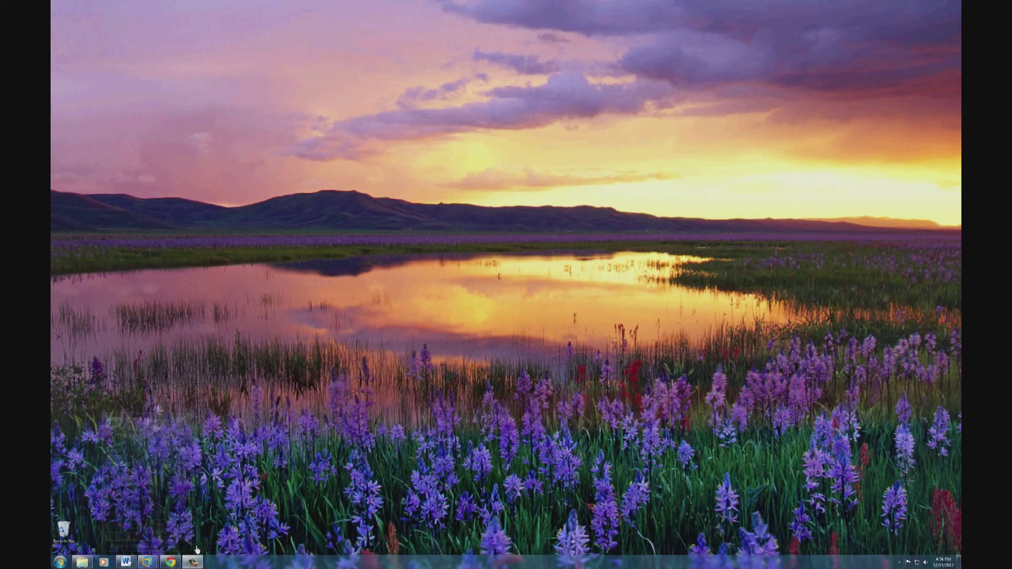
# - Switch to the open file window showing the 20120903 Governor Island photo folder
pyautogui.press('super+Tab')
pyautogui.press('super+Tab')
pyautogui.press('super+Tab')
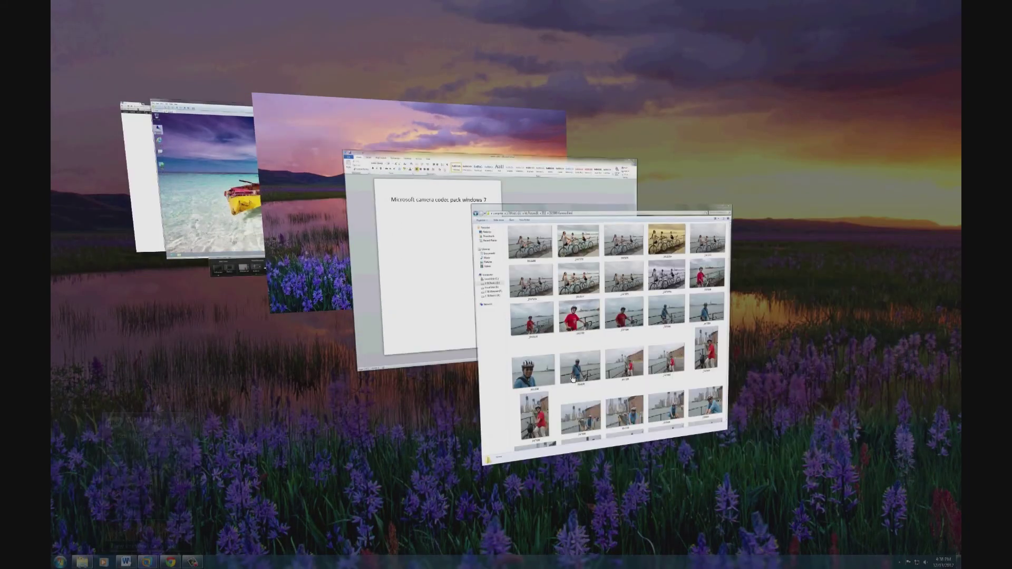
pyautogui.click(572, 377)
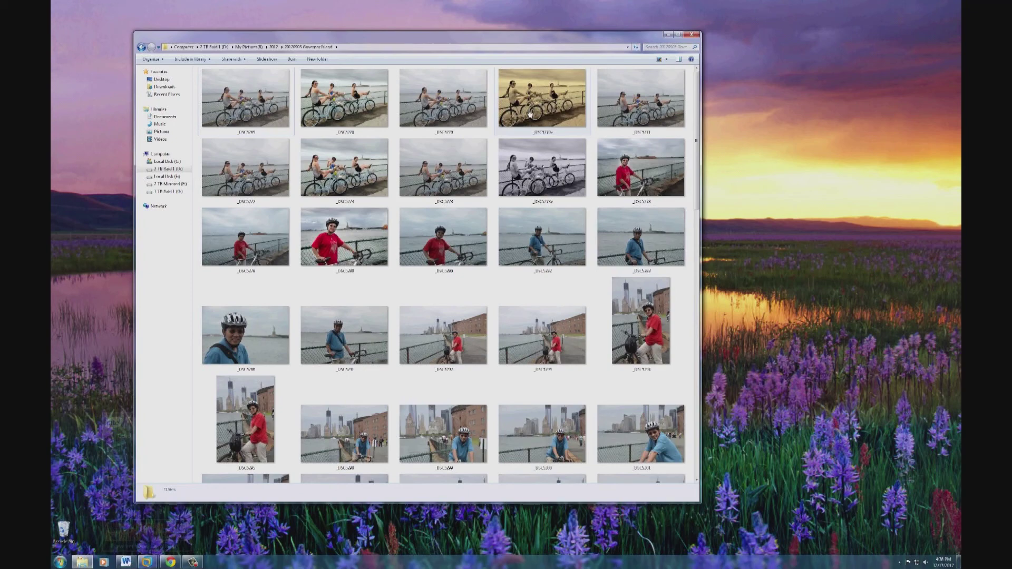
# - View the sepia bicycle photo _DSC5270e at full size and close the viewer
pyautogui.moveTo(534, 111)
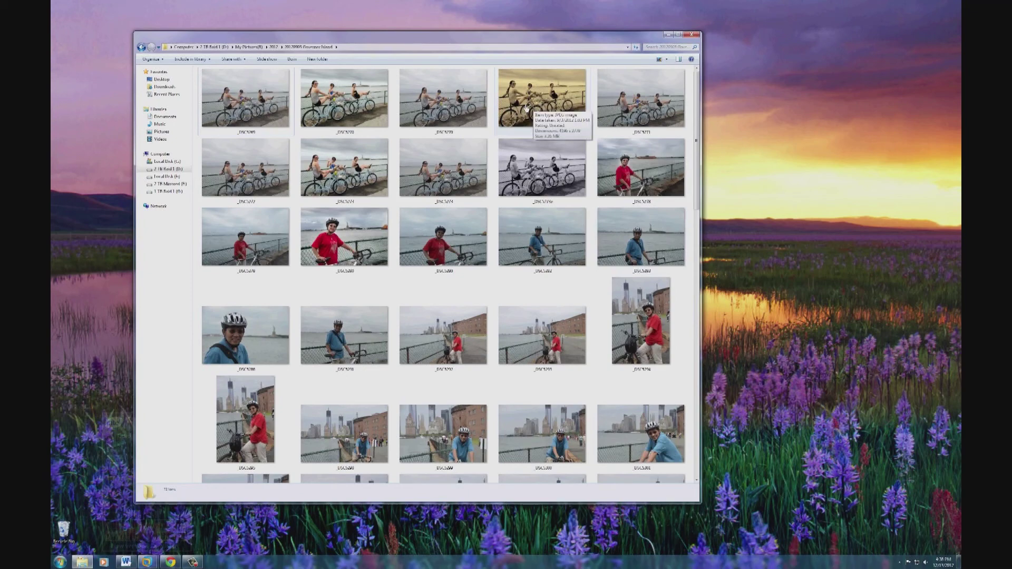
pyautogui.doubleClick(526, 108)
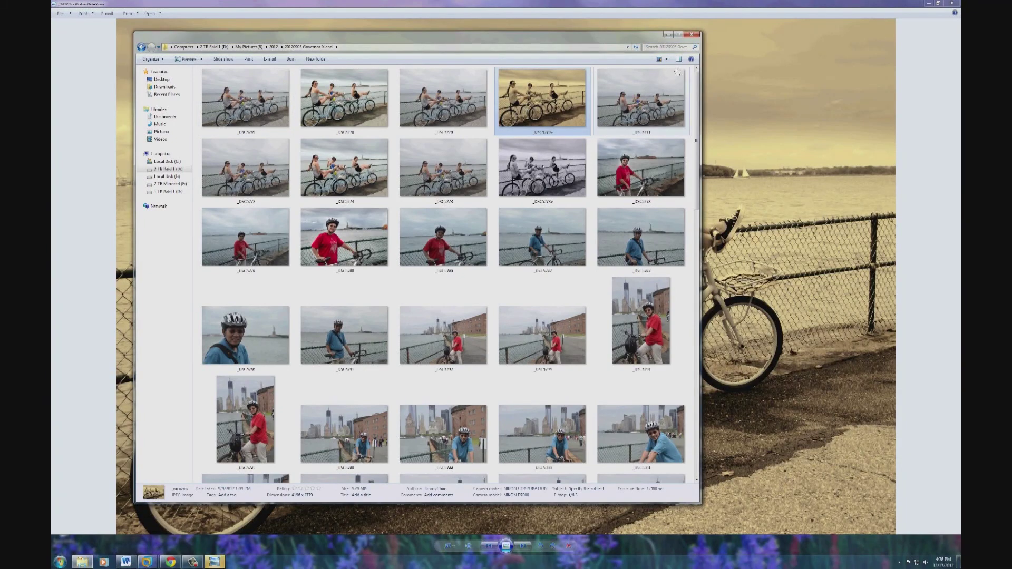
pyautogui.click(819, 68)
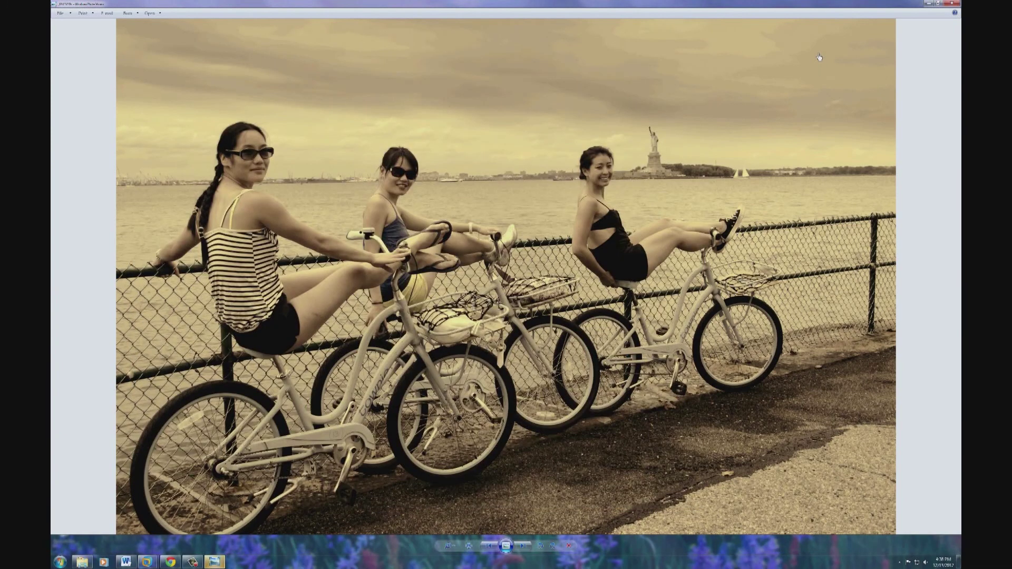
pyautogui.click(954, 6)
# - Show the file properties of the raw NEF photo _DSC5270 and place them beside the folder window
pyautogui.click(444, 105)
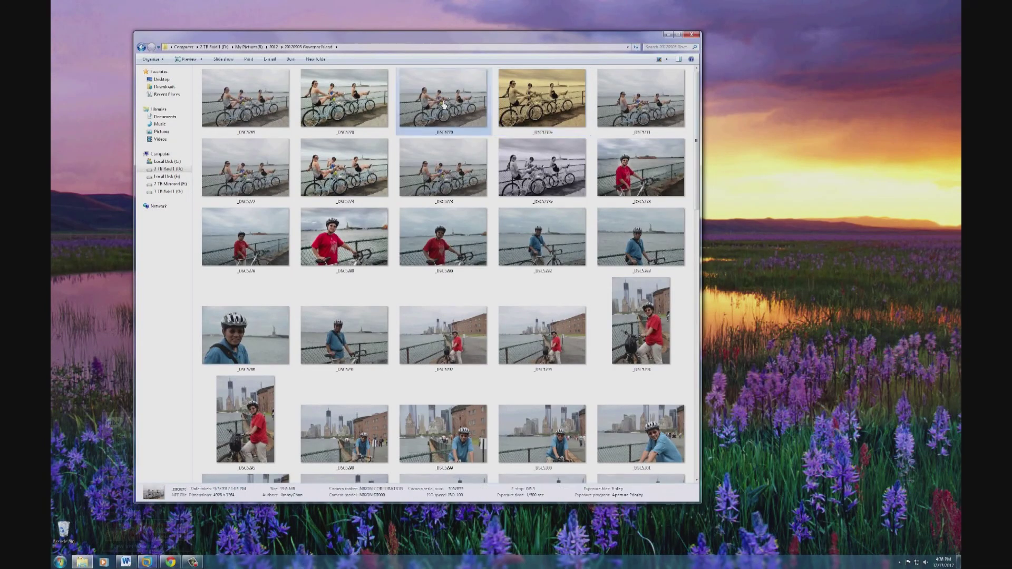
pyautogui.rightClick(444, 105)
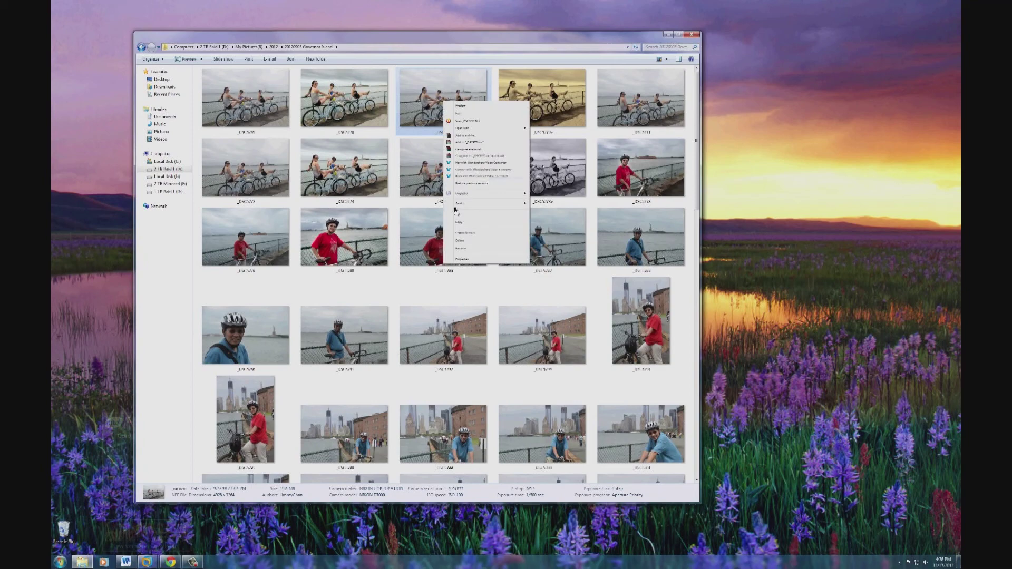
pyautogui.click(462, 259)
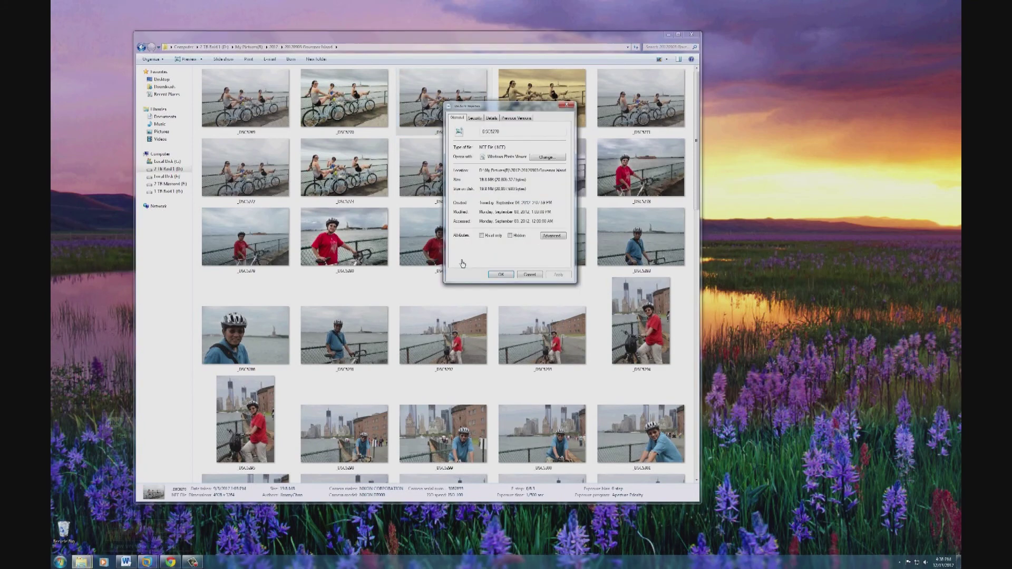
pyautogui.moveTo(494, 114); pyautogui.dragTo(761, 241)
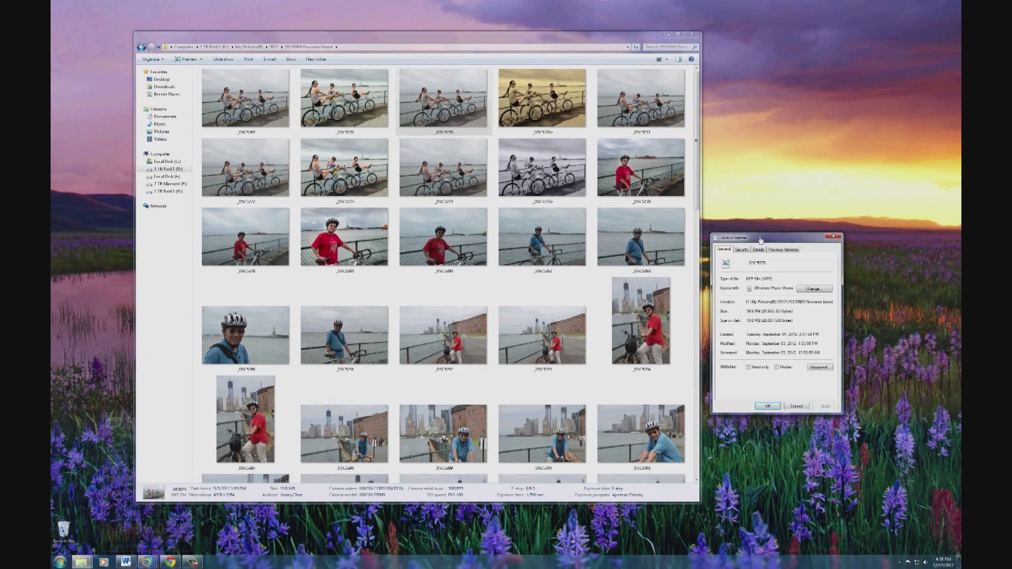
# - Show the properties of the sepia JPEG _DSC5270e and line them up next to the raw file's properties for comparison
pyautogui.rightClick(549, 97)
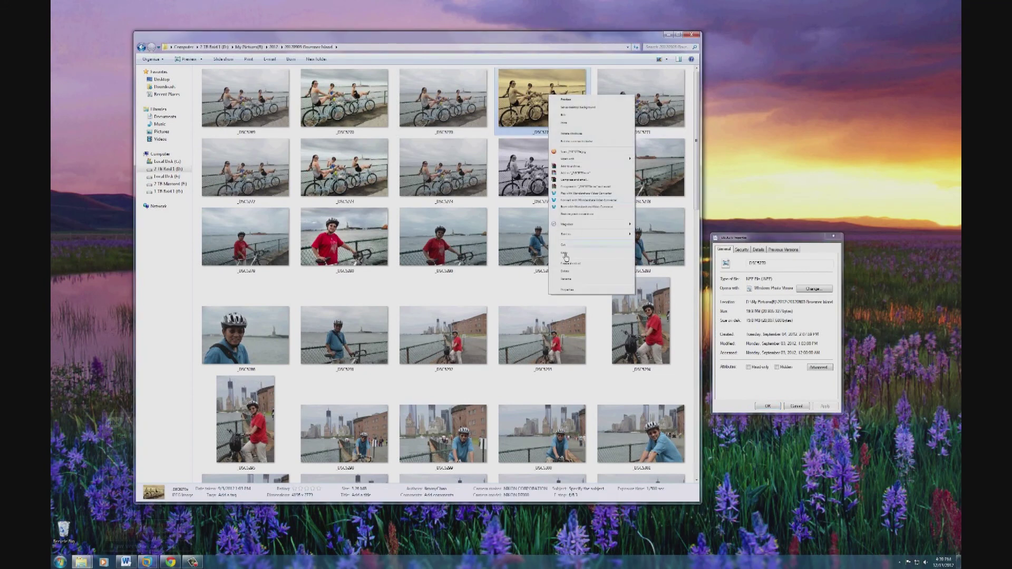
pyautogui.click(567, 289)
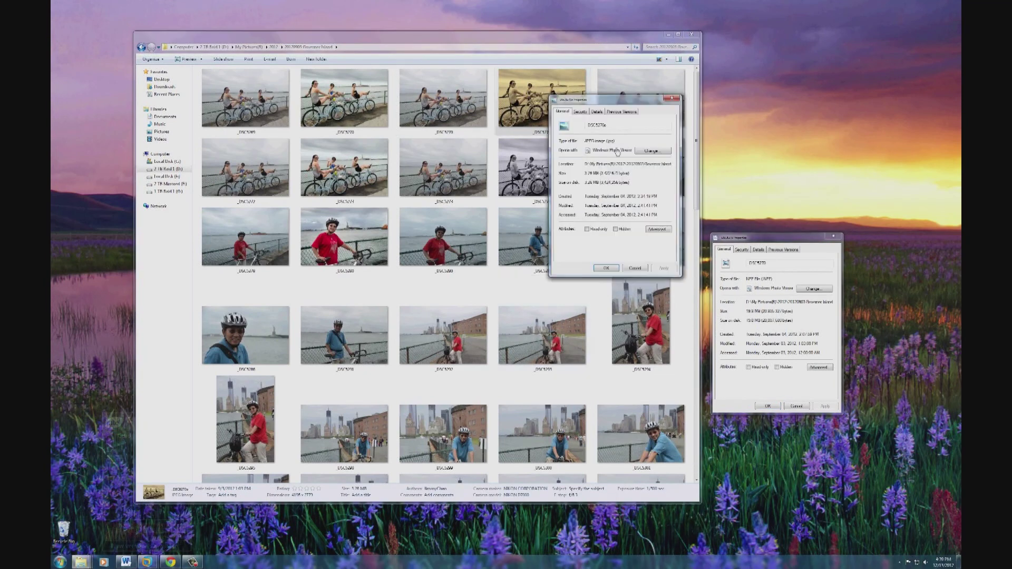
pyautogui.moveTo(601, 104); pyautogui.dragTo(544, 152)
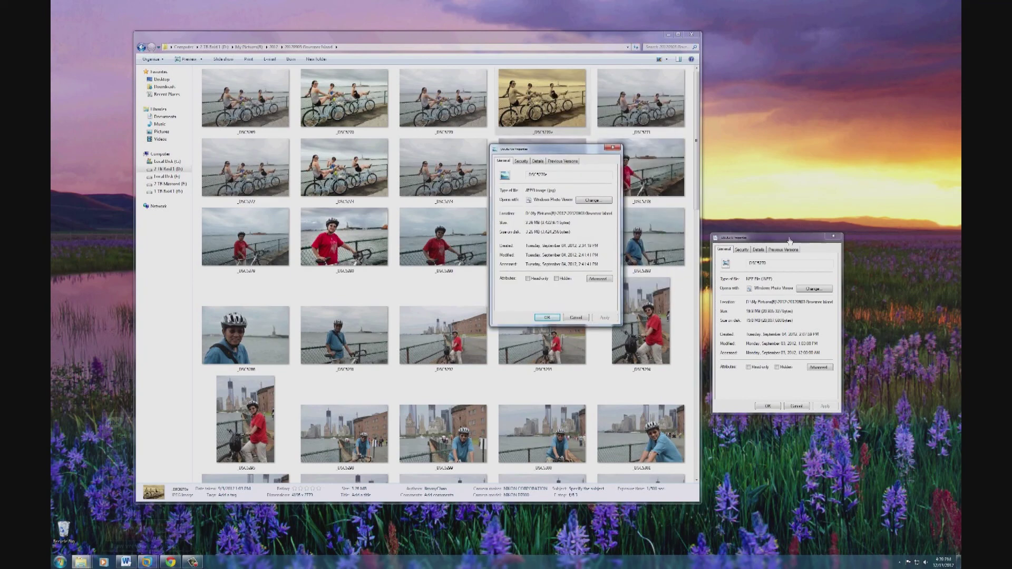
pyautogui.moveTo(789, 240); pyautogui.dragTo(431, 154)
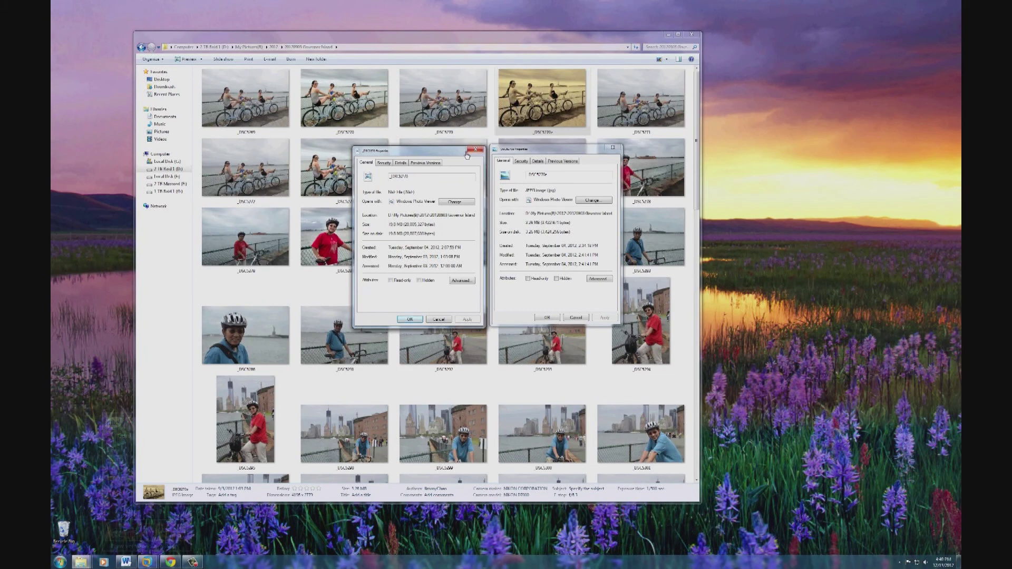
# - Move the raw file's properties aside and close the properties of both photos
pyautogui.moveTo(439, 153); pyautogui.dragTo(683, 218)
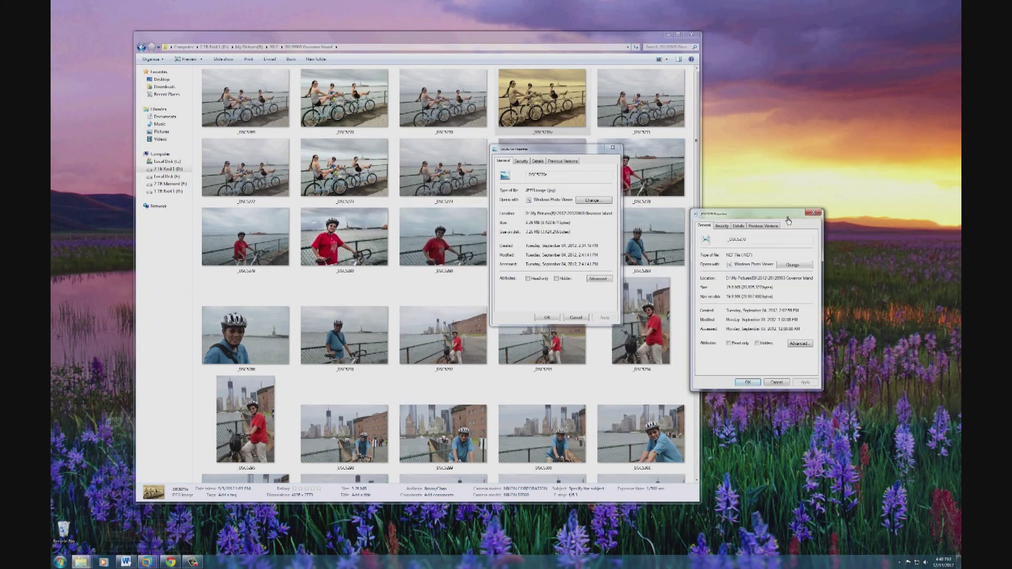
pyautogui.click(717, 214)
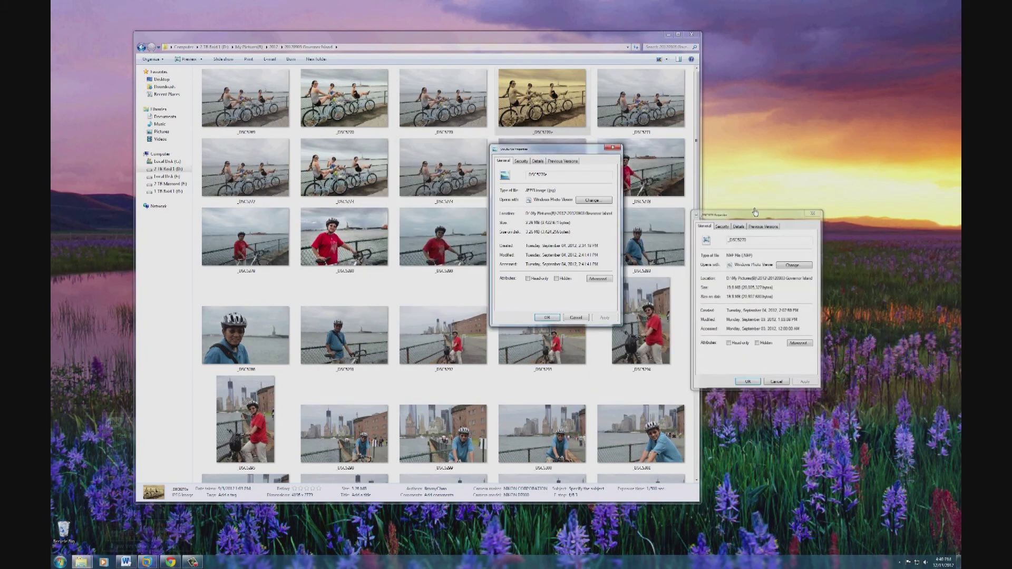
pyautogui.click(612, 148)
# - View the raw photo _DSC5270 at full size, compare it with the neighbouring photos, and close the viewer
pyautogui.click(449, 97)
pyautogui.doubleClick(448, 97)
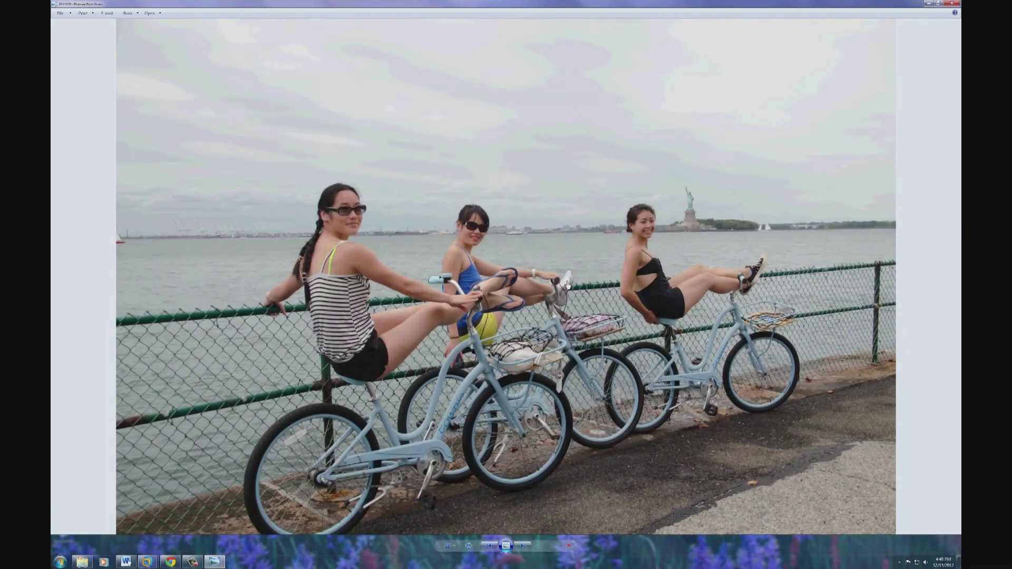
pyautogui.press('Right')
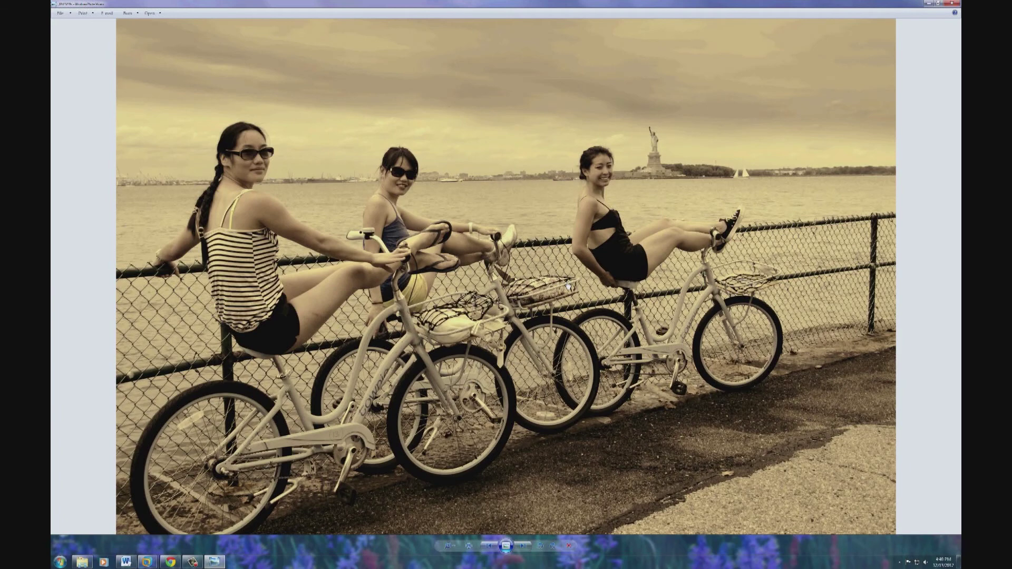
pyautogui.press('Left')
pyautogui.press('Right')
pyautogui.press('Left')
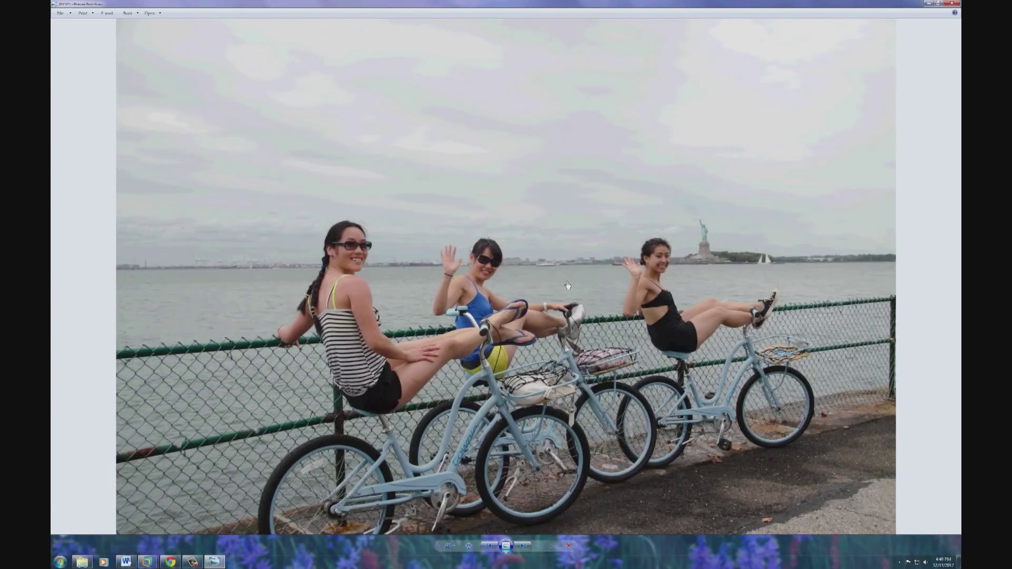
pyautogui.click(948, 4)
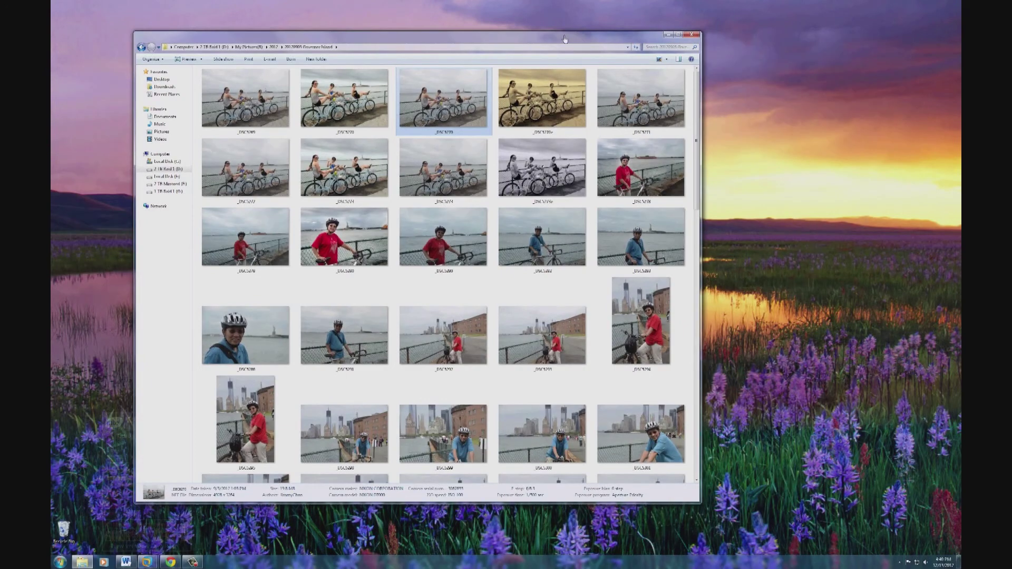
# - Minimize the photo folder window and switch to the Word document named camera codec
pyautogui.moveTo(584, 37); pyautogui.dragTo(687, 35)
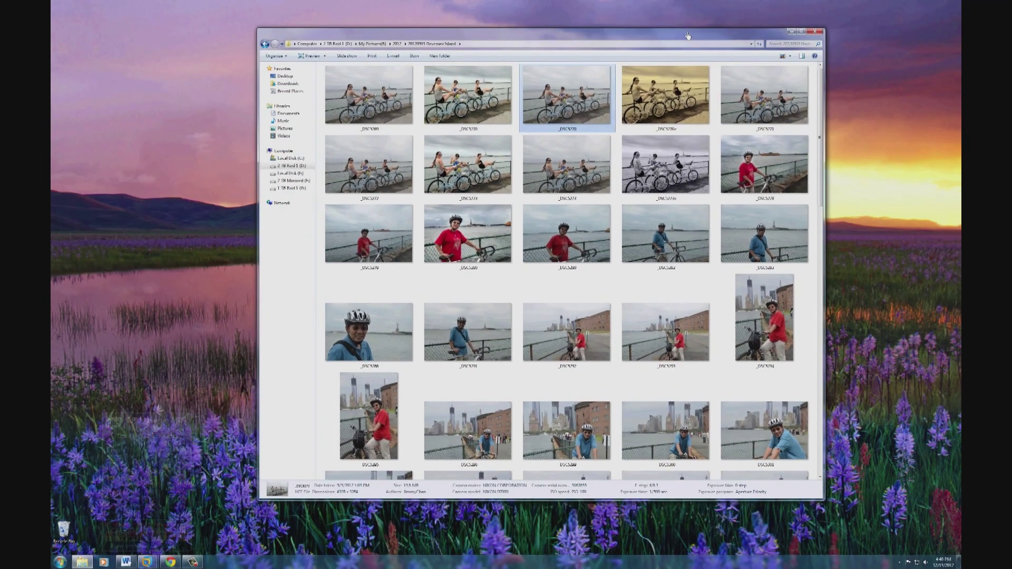
pyautogui.click(792, 34)
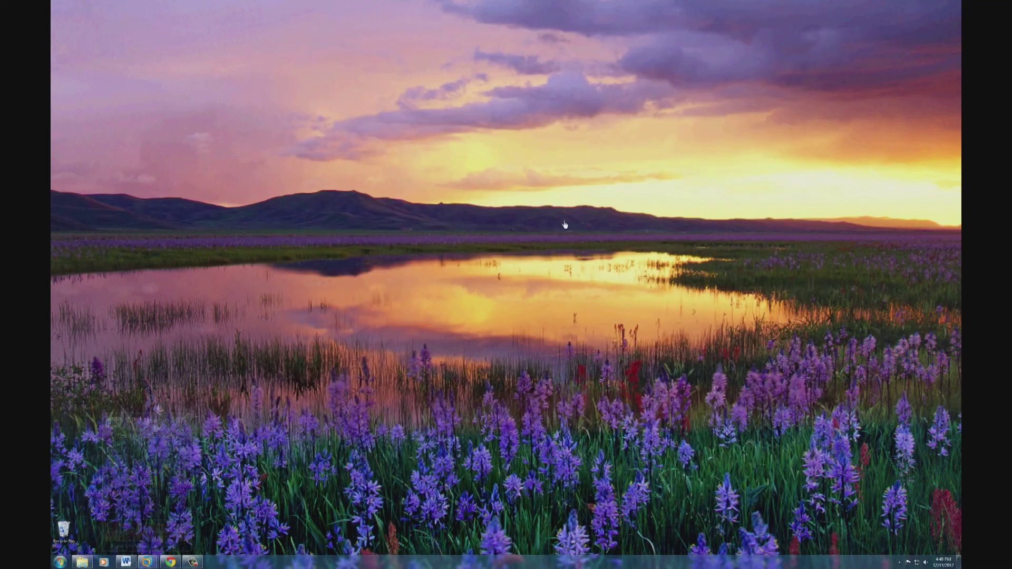
pyautogui.press('super+Tab')
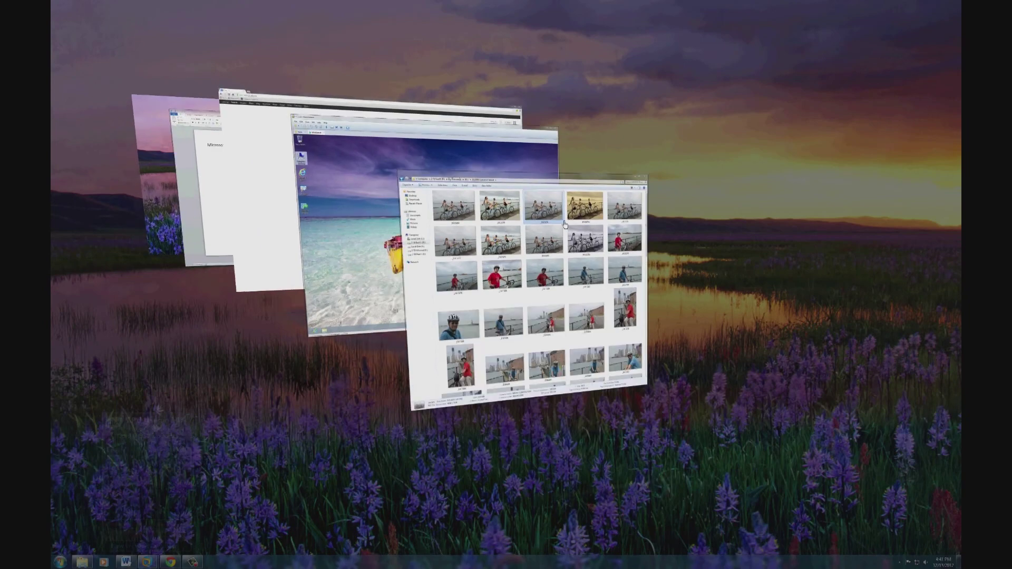
pyautogui.press('super+Tab')
pyautogui.press('super+Tab')
pyautogui.press('super+Tab')
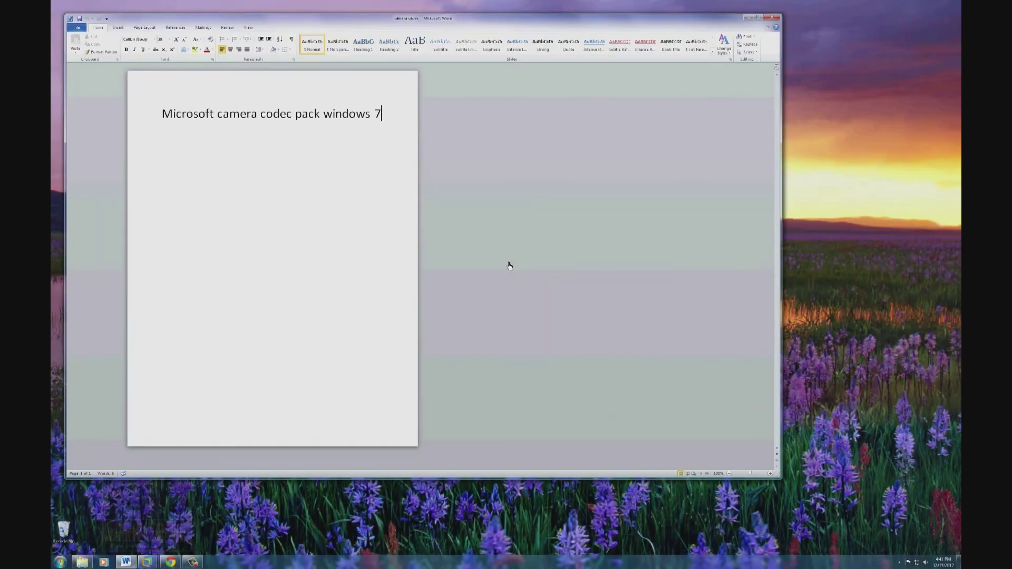
# - Highlight the phrase in the Word document and search Google in Chrome for "Microsoft camera codec pack windows 7"
pyautogui.moveTo(162, 114); pyautogui.dragTo(341, 124)
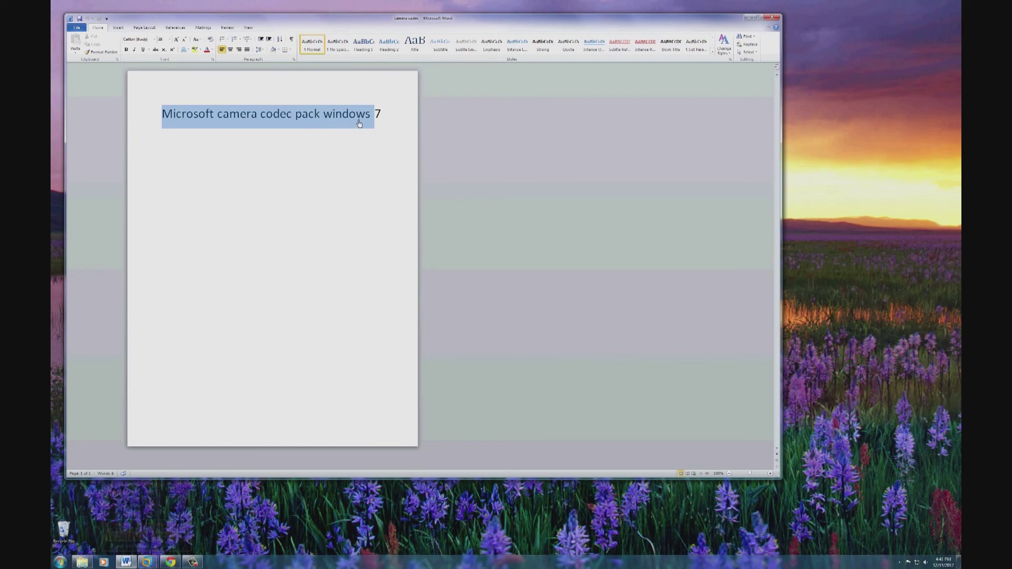
pyautogui.moveTo(383, 117); pyautogui.dragTo(174, 102)
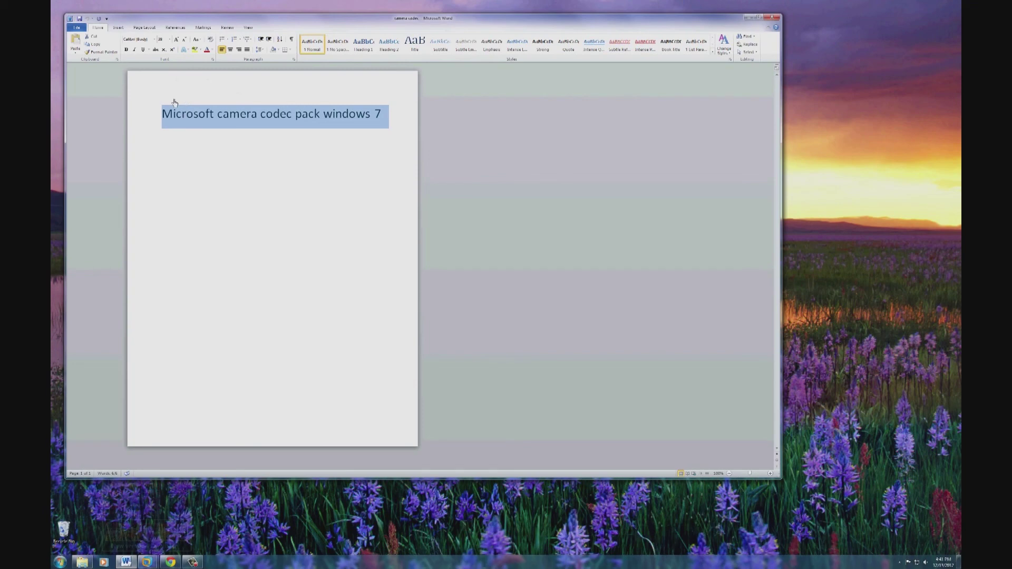
pyautogui.click(169, 562)
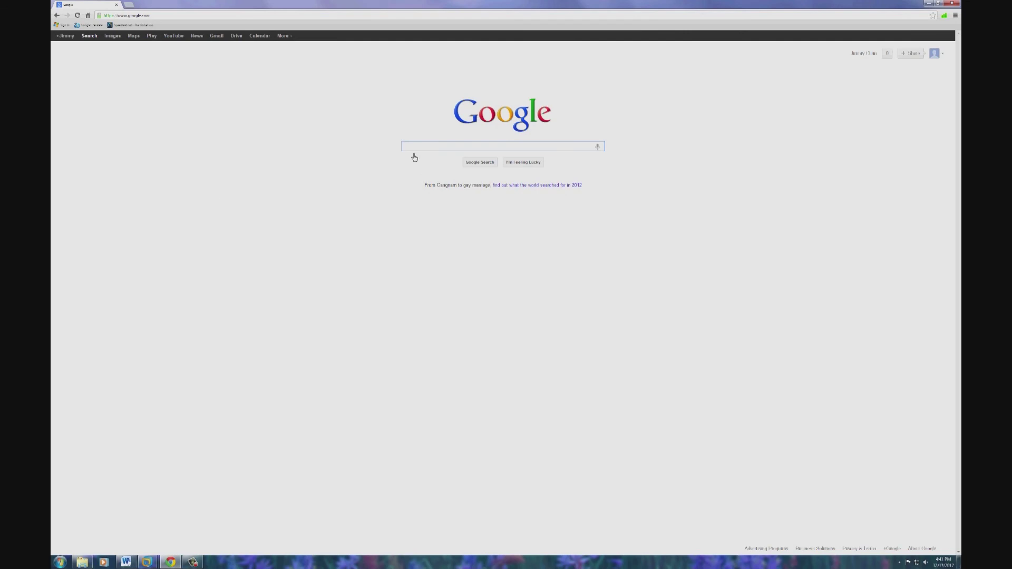
pyautogui.write('Microsoft camera codec pack windows 7')
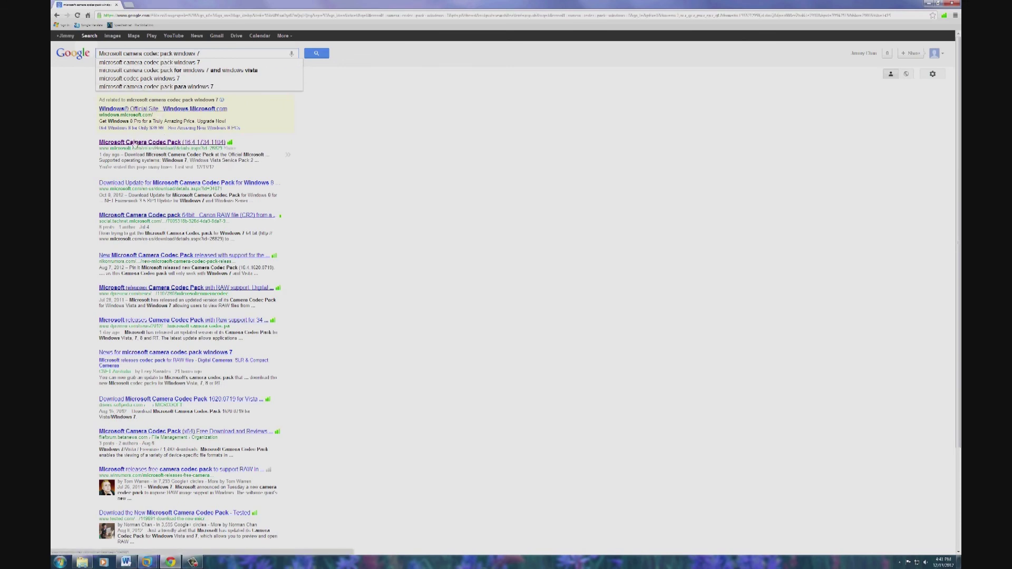
# - View Microsoft's download page for Camera Codec Pack (16.4.1734.1104), minimize the browser and close the Word document
pyautogui.click(133, 144)
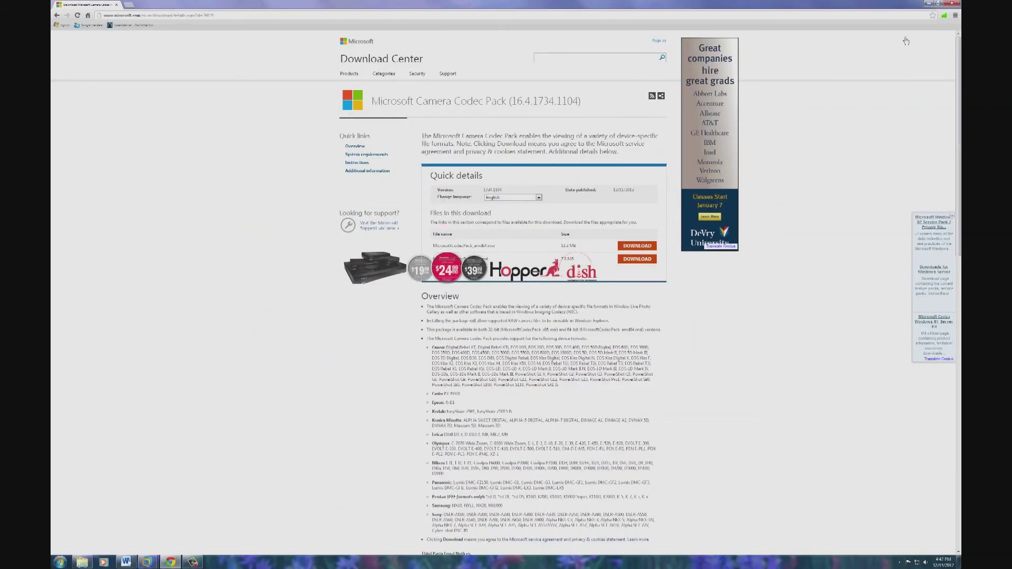
pyautogui.click(930, 7)
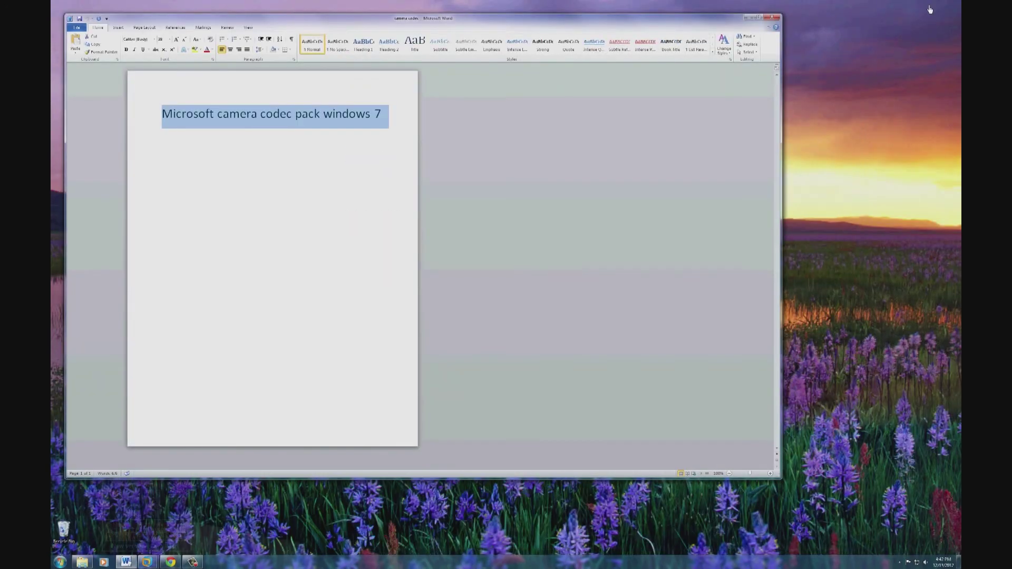
pyautogui.click(773, 19)
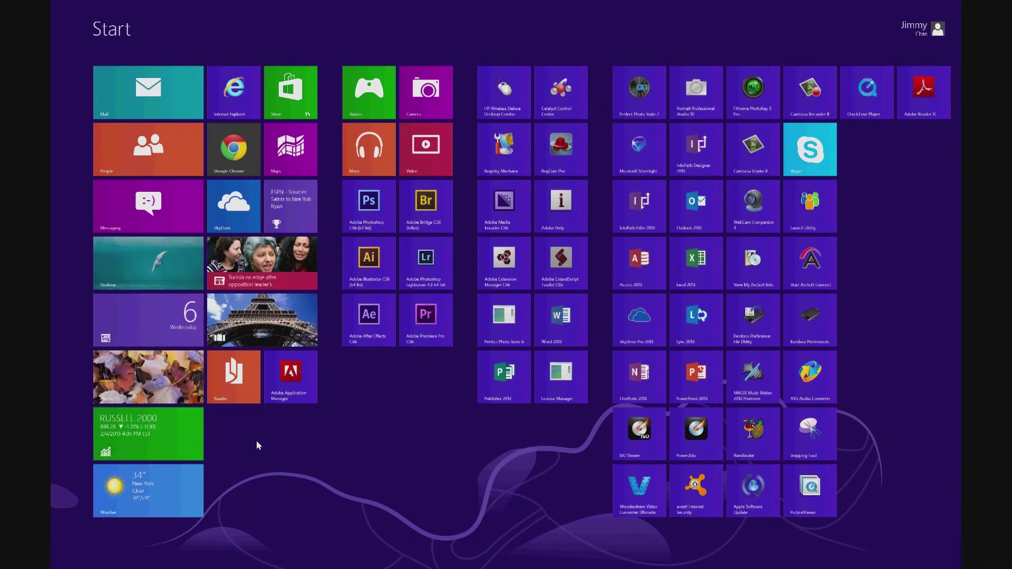
# - Go from the Windows 8 Start screen to the desktop and bring up the 20120903 Governor Island folder
pyautogui.click(161, 271)
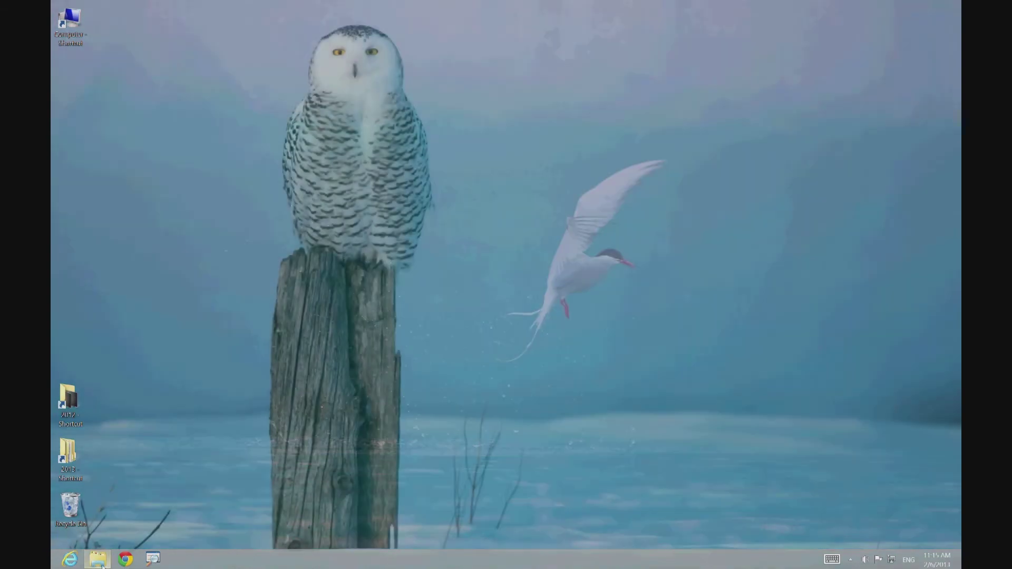
pyautogui.moveTo(98, 565)
pyautogui.click(106, 514)
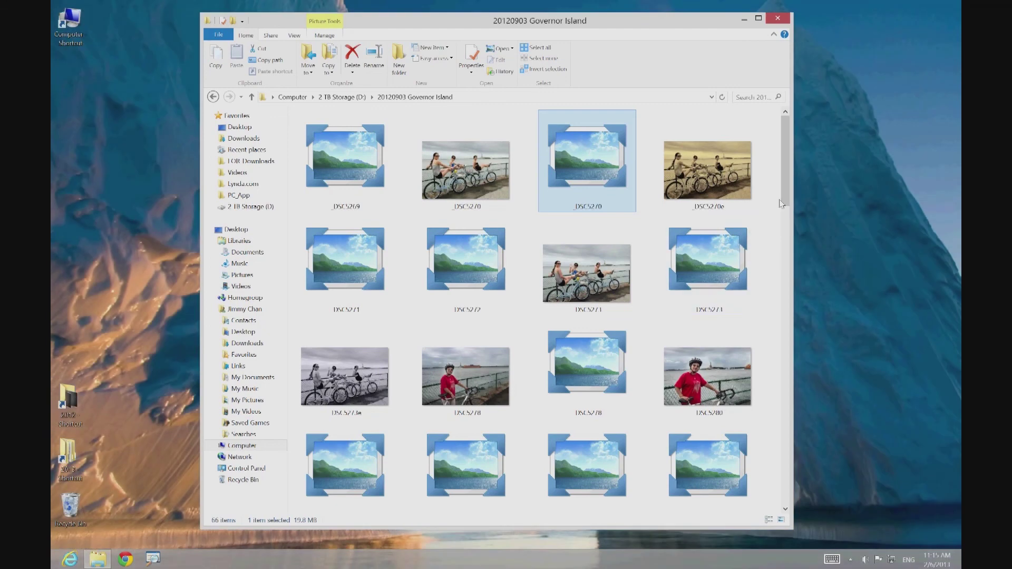
pyautogui.moveTo(788, 204)
pyautogui.mouseDown()
pyautogui.moveTo(785, 266)
pyautogui.moveTo(783, 200)
pyautogui.mouseUp()
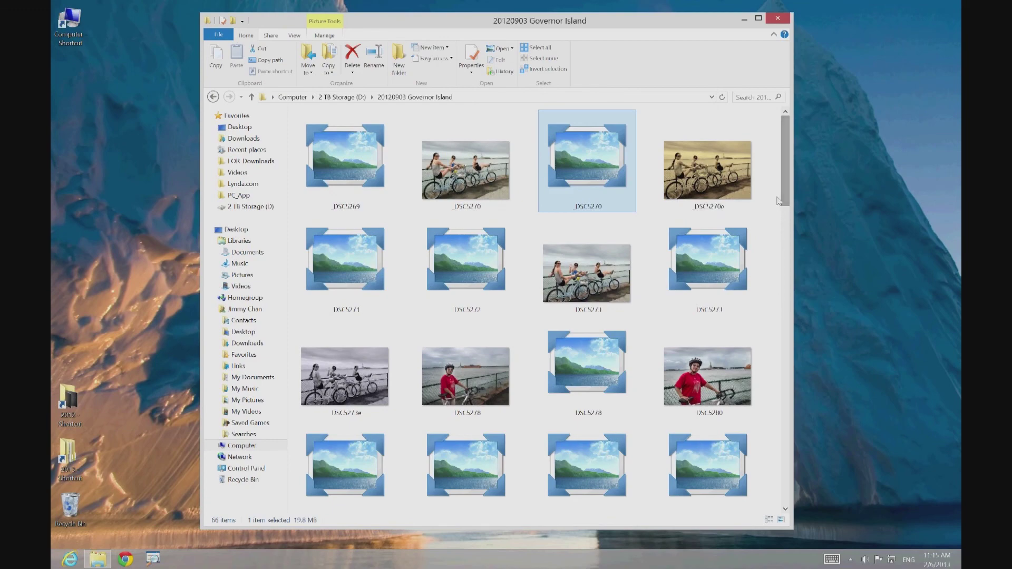
# - View the JPEG version of _DSC5270 and close it, then try to open the NEF raw version in Windows Photo Viewer
pyautogui.doubleClick(455, 165)
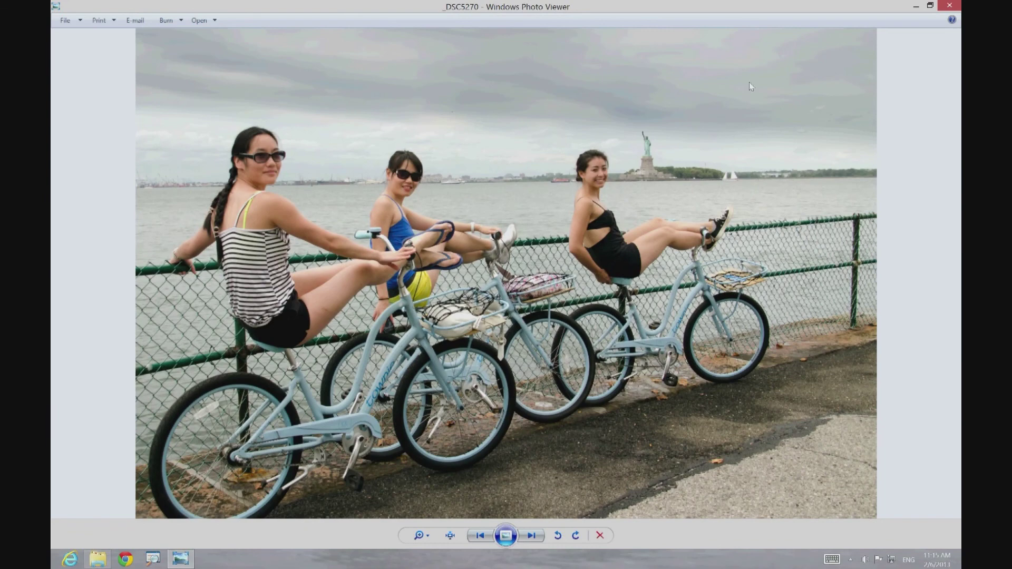
pyautogui.click(948, 6)
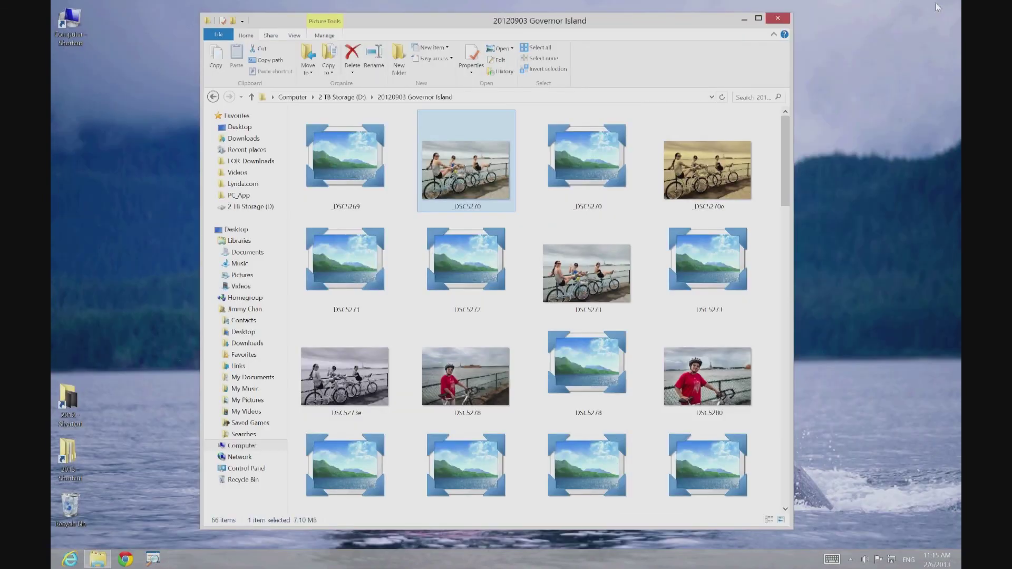
pyautogui.moveTo(588, 167)
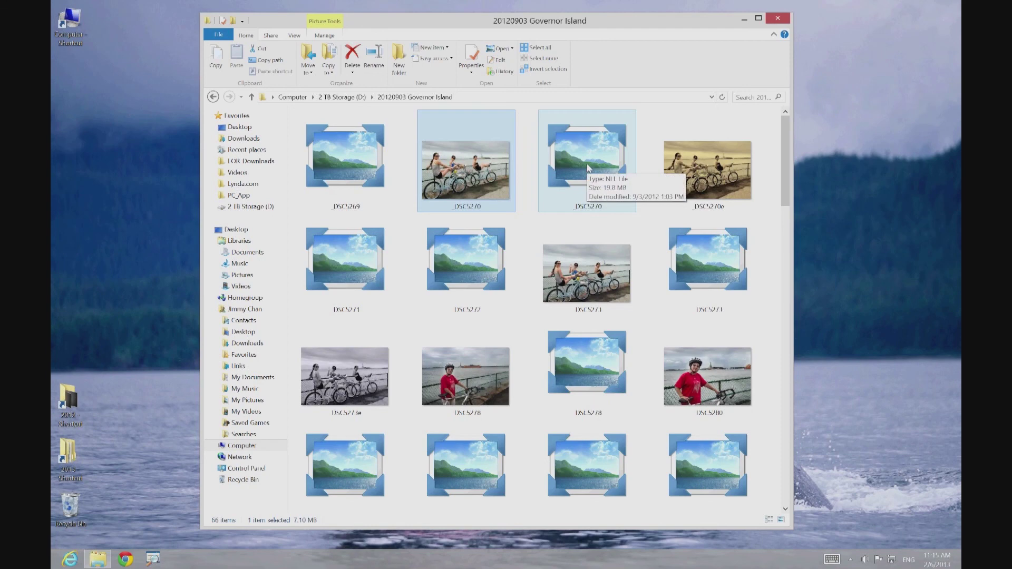
pyautogui.doubleClick(588, 168)
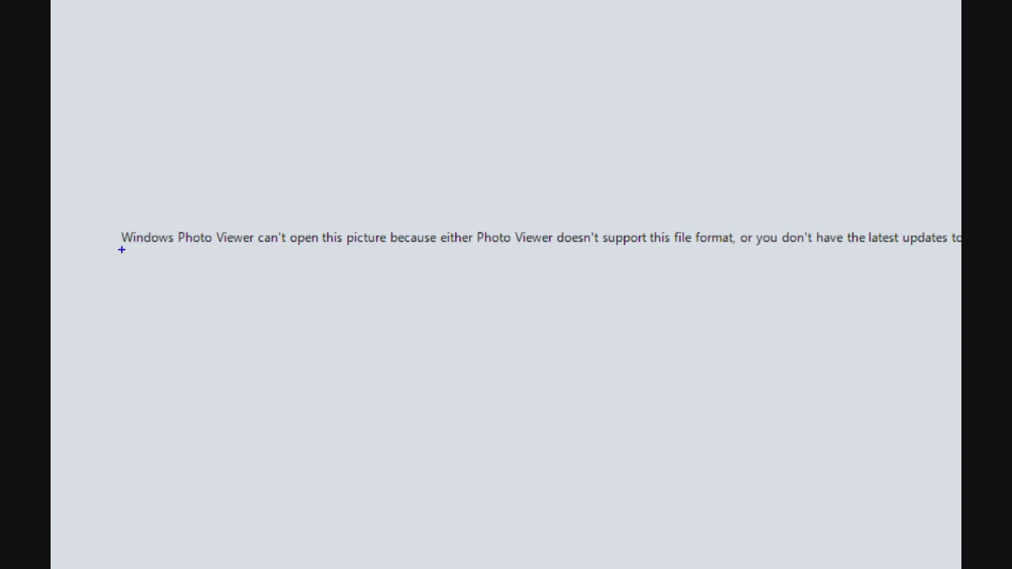
pyautogui.moveTo(118, 252); pyautogui.dragTo(806, 253)
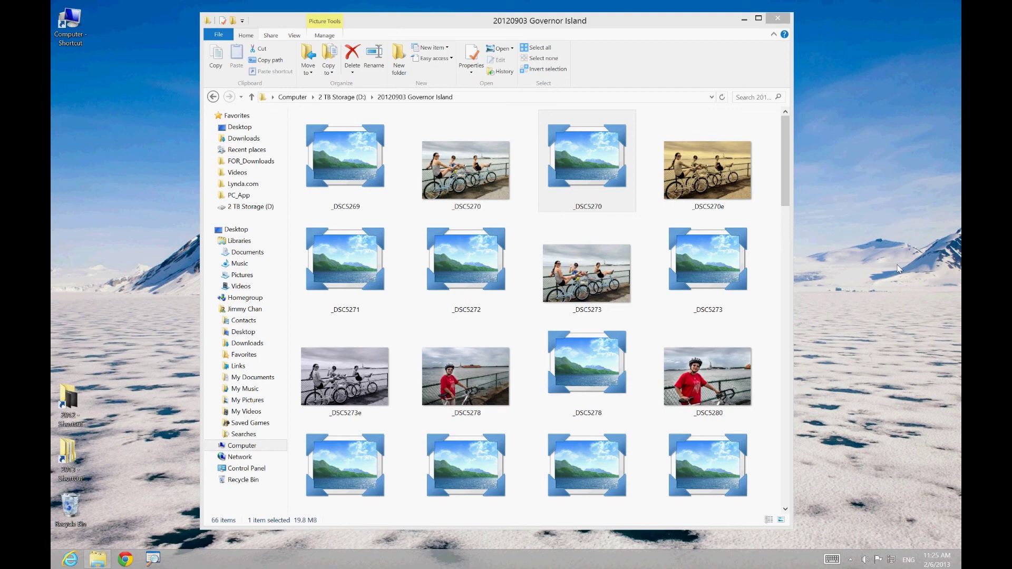
# - Search the Windows 8 apps for "con" and open Control Panel
pyautogui.moveTo(949, 203)
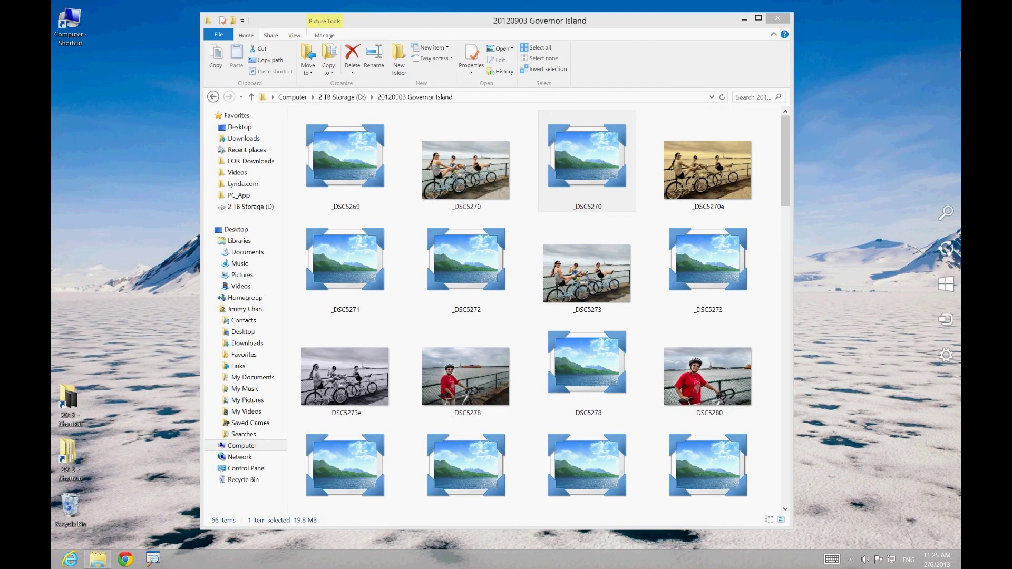
pyautogui.click(946, 211)
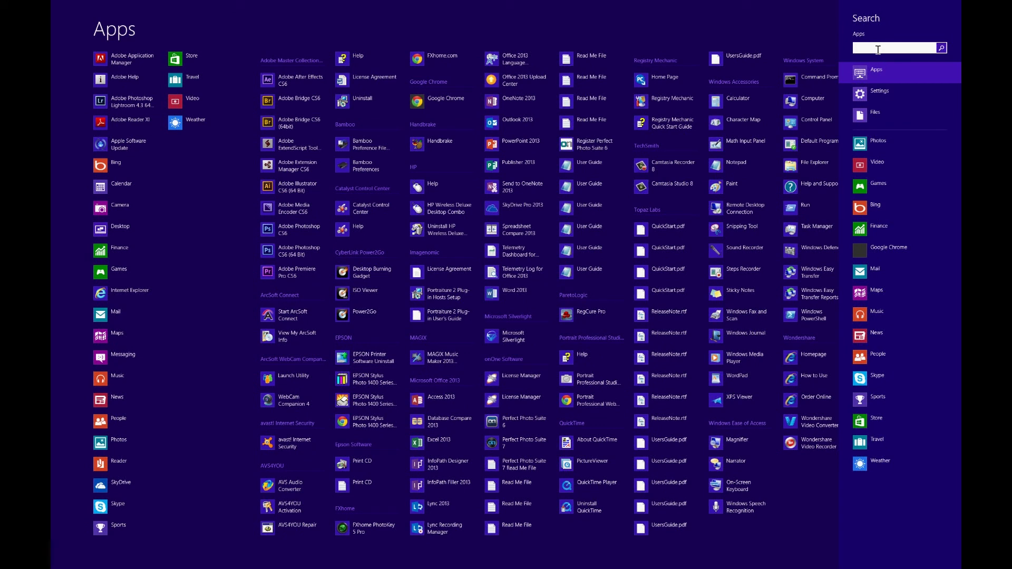
pyautogui.write('con')
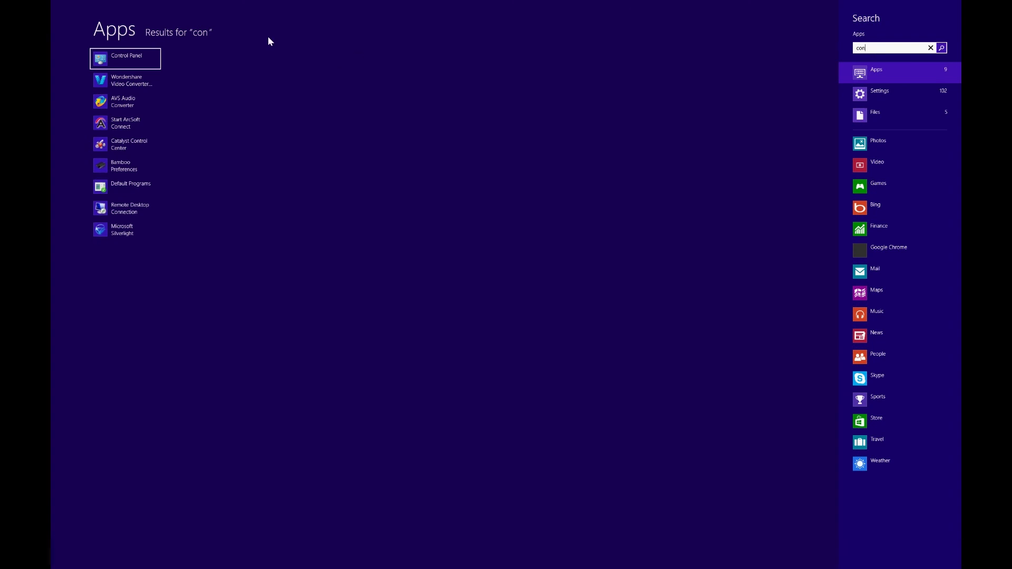
pyautogui.click(138, 55)
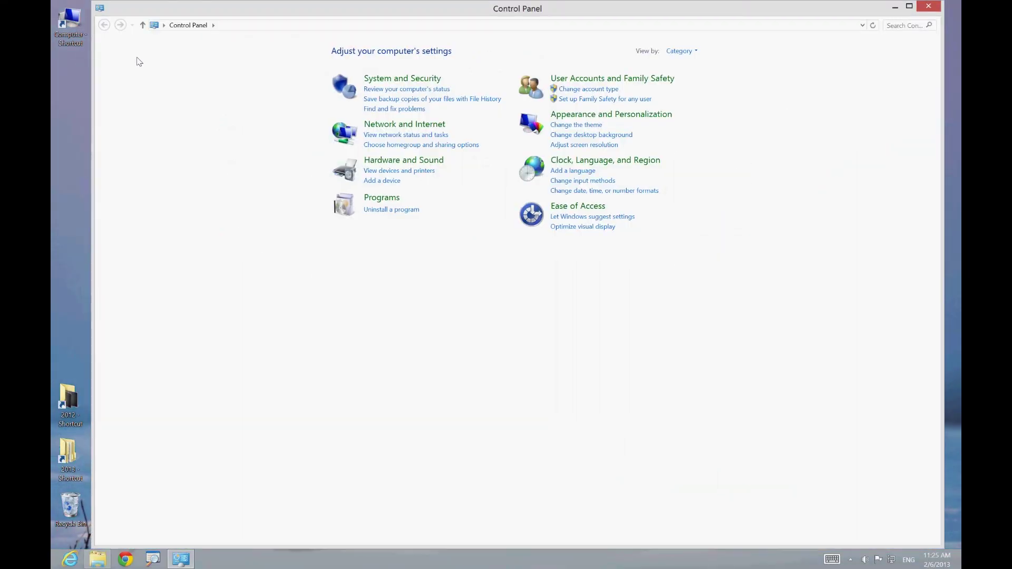
# - Show all Control Panel items and open Windows Update
pyautogui.click(214, 26)
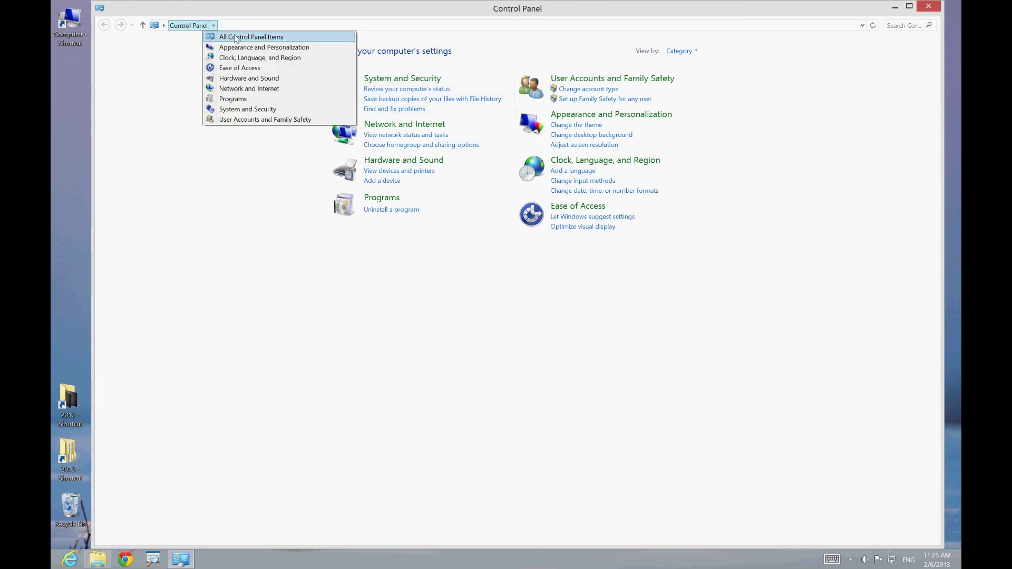
pyautogui.click(236, 38)
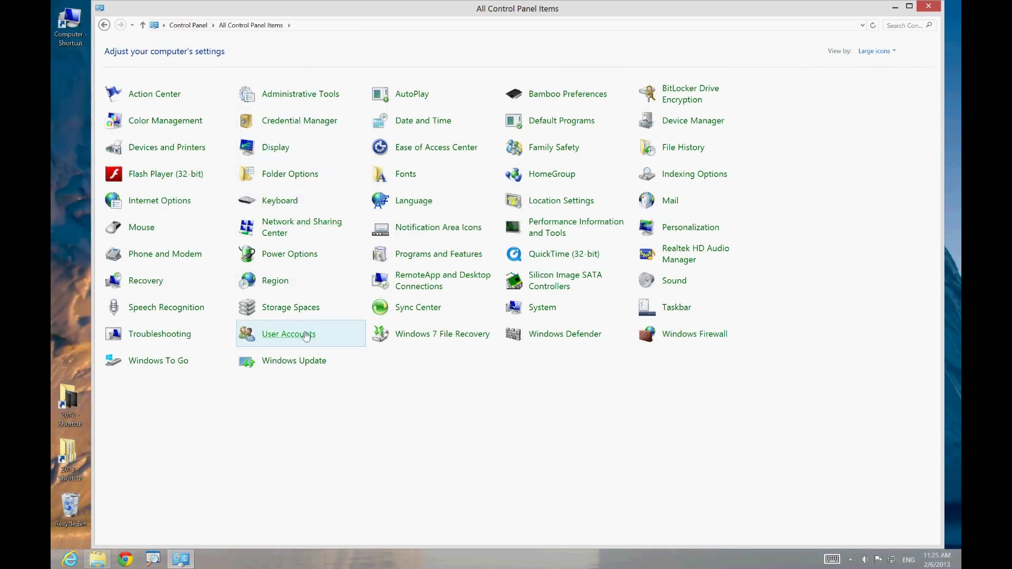
pyautogui.click(302, 364)
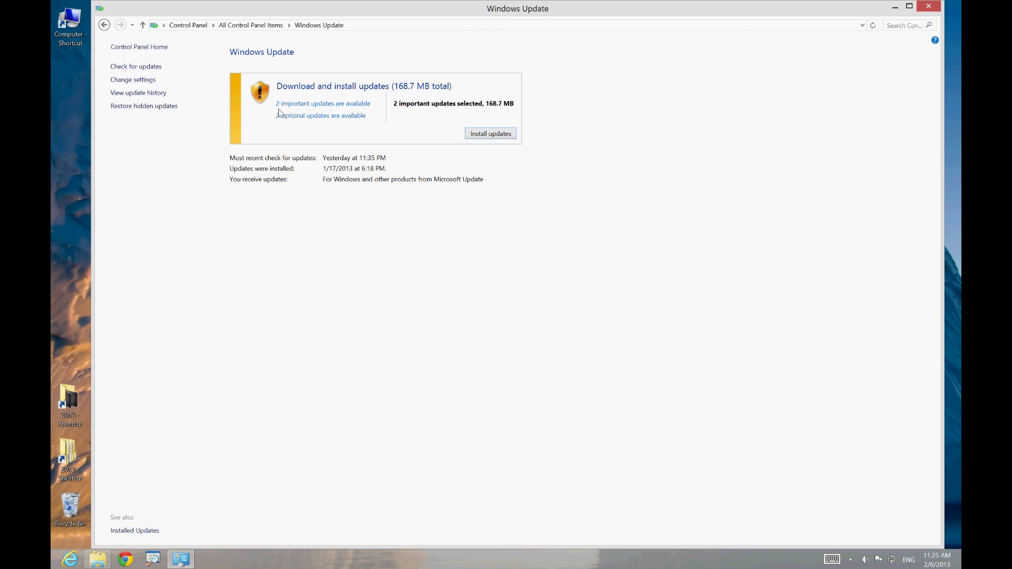
# - Exclude KB2756872 from the important updates, install only the Microsoft Camera Codec Pack update (KB2779444), and close Windows Update
pyautogui.click(312, 104)
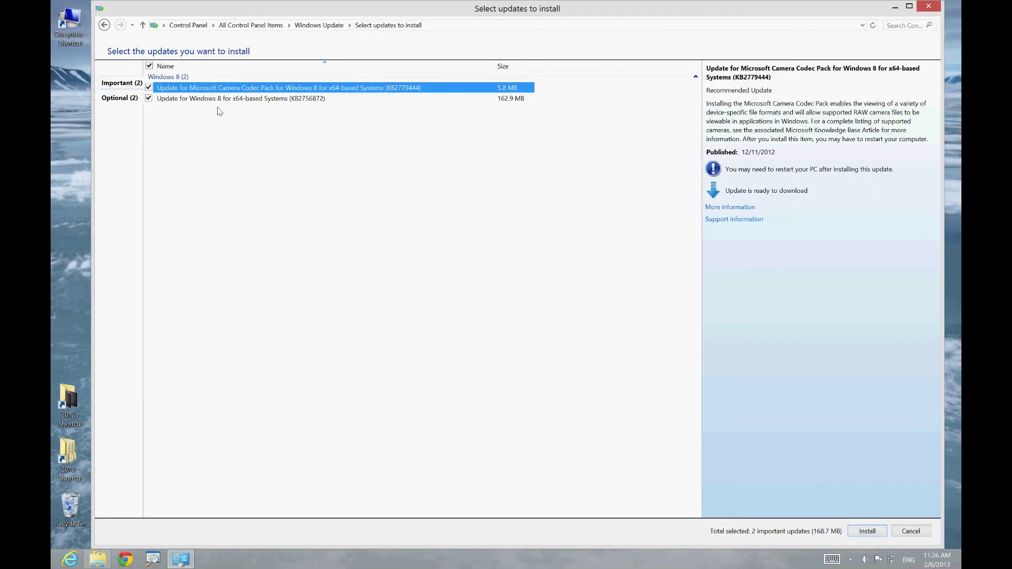
pyautogui.click(149, 98)
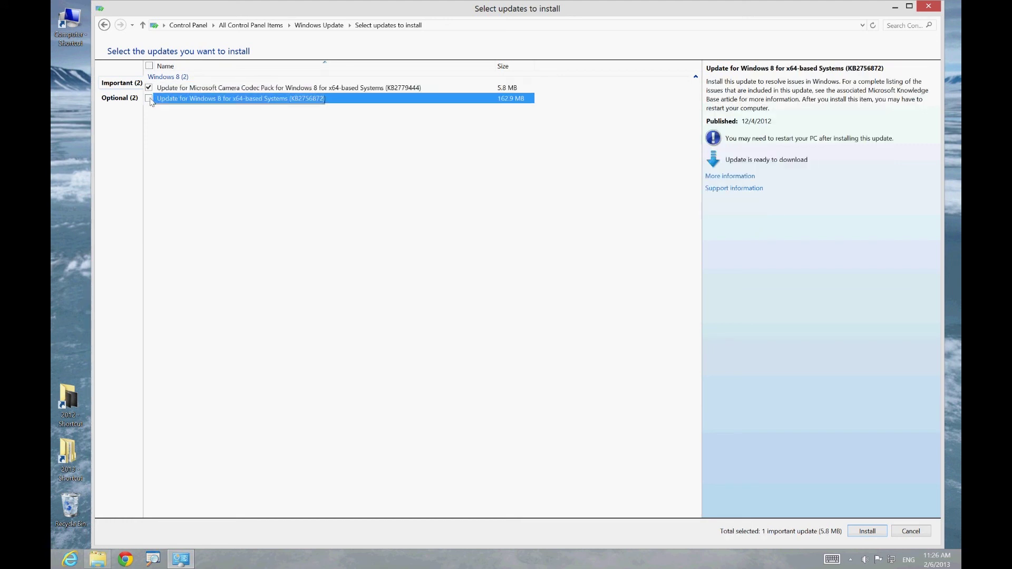
pyautogui.click(168, 89)
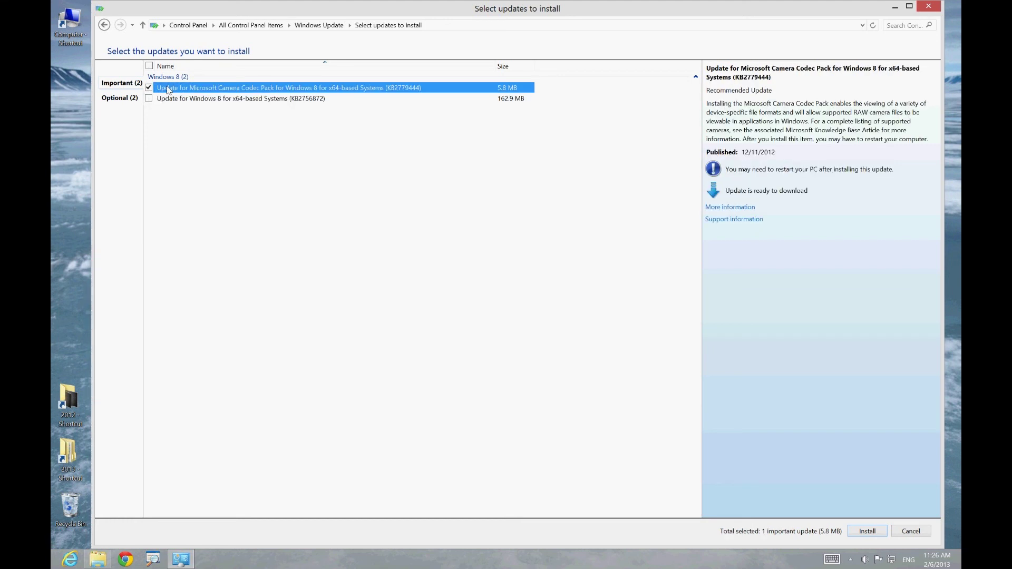
pyautogui.click(868, 531)
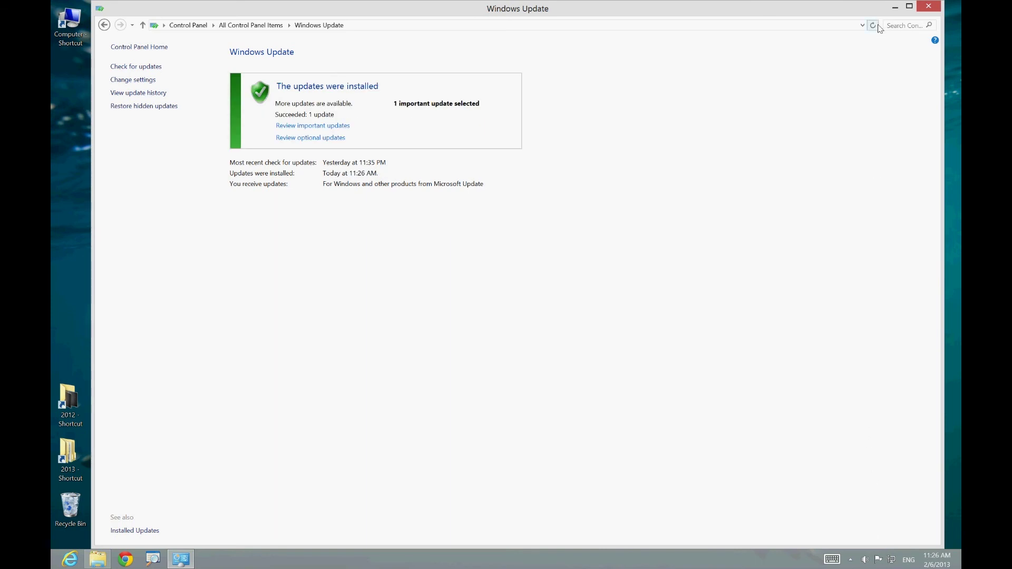
pyautogui.click(928, 7)
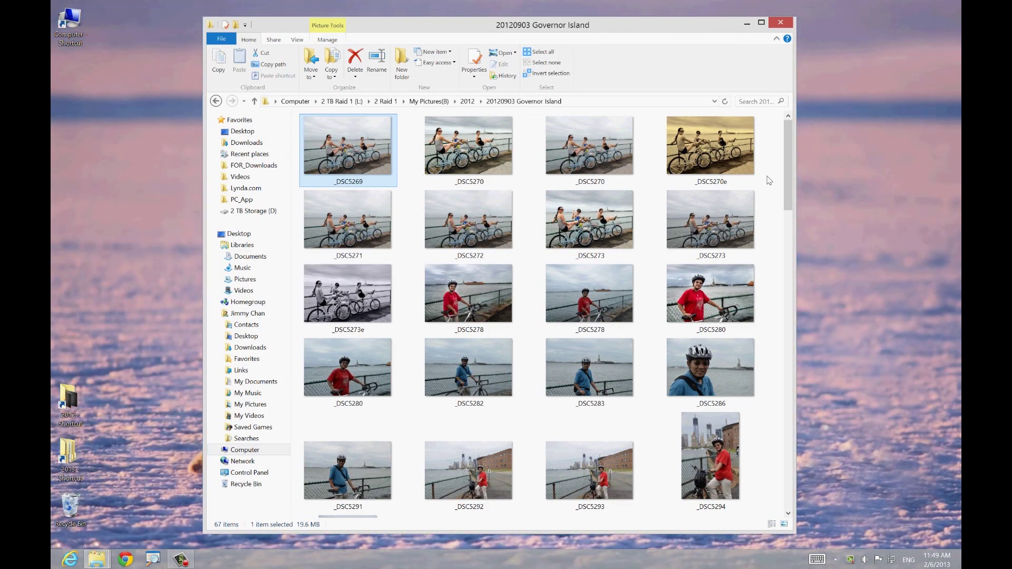
# - Look through the 20120903 Governor Island folder to check the raw photo thumbnails, and return to the first photos
pyautogui.scroll(-5, 769, 180)
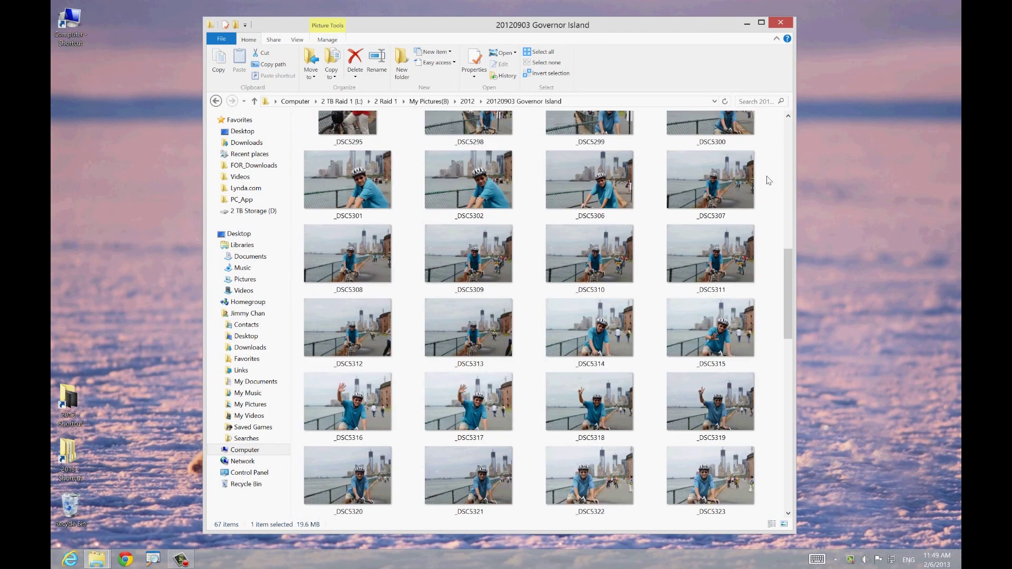
pyautogui.scroll(-6, 769, 180)
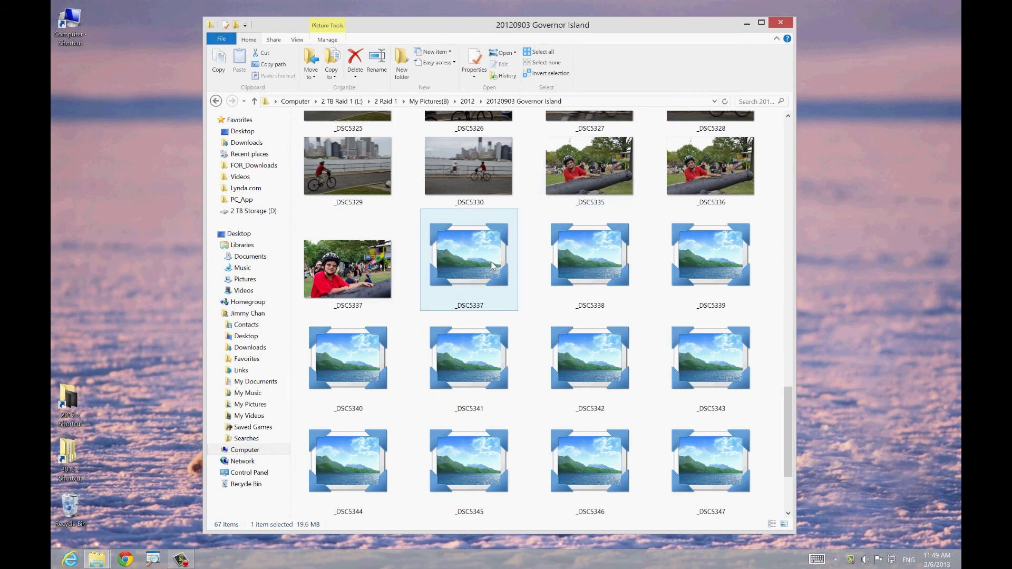
pyautogui.scroll(8, 767, 253)
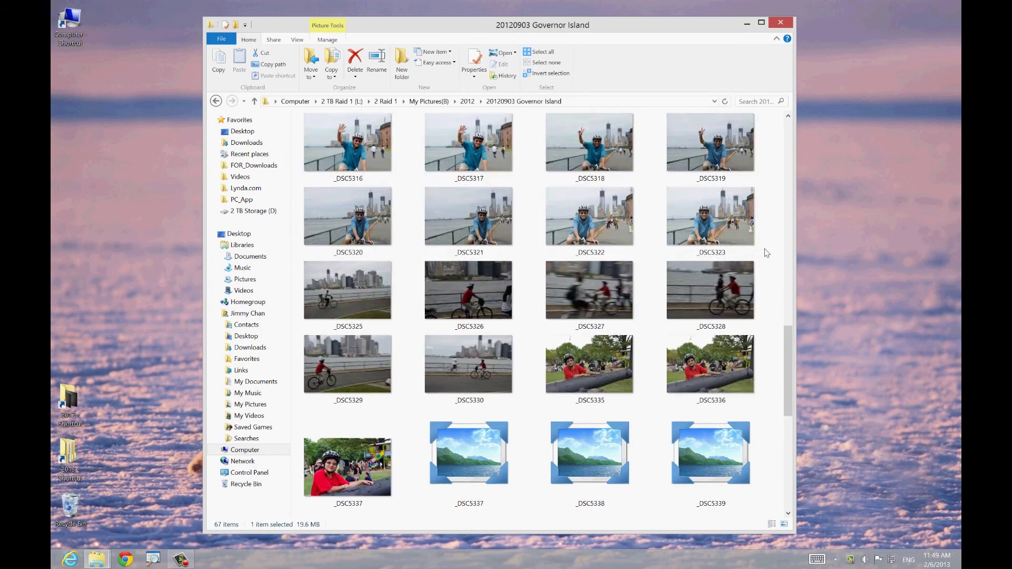
pyautogui.scroll(3, 766, 253)
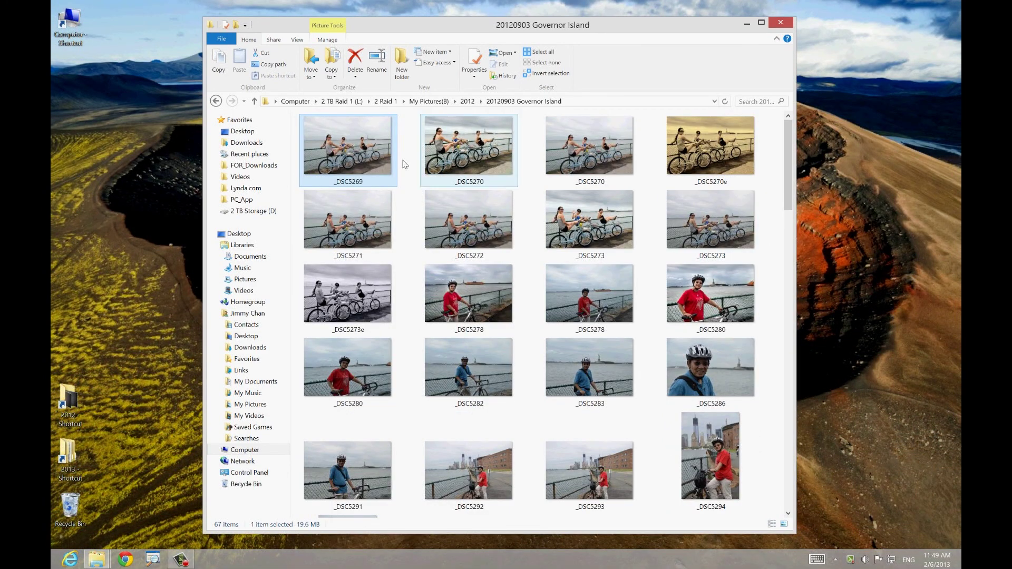
# - Open the raw photo _DSC5269 in Windows Photo Viewer and page forward through the photos to _DSC5273
pyautogui.doubleClick(342, 152)
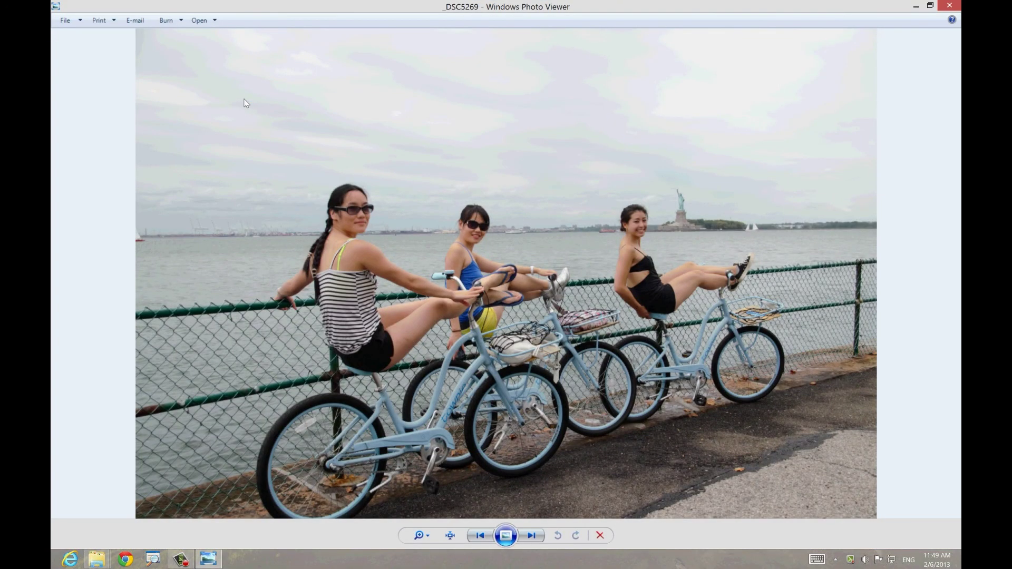
pyautogui.press('Right')
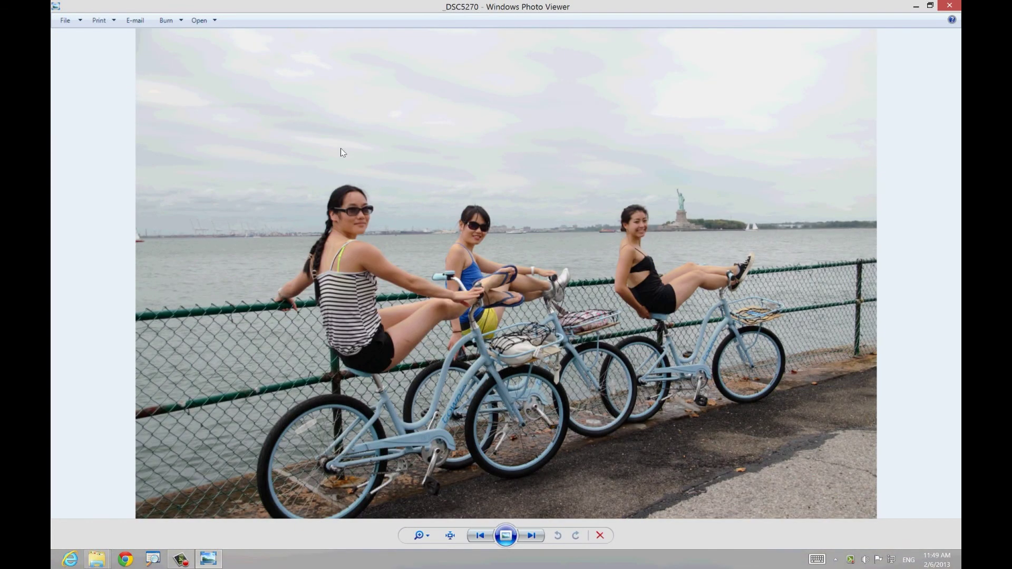
pyautogui.press('Right')
pyautogui.press('Right')
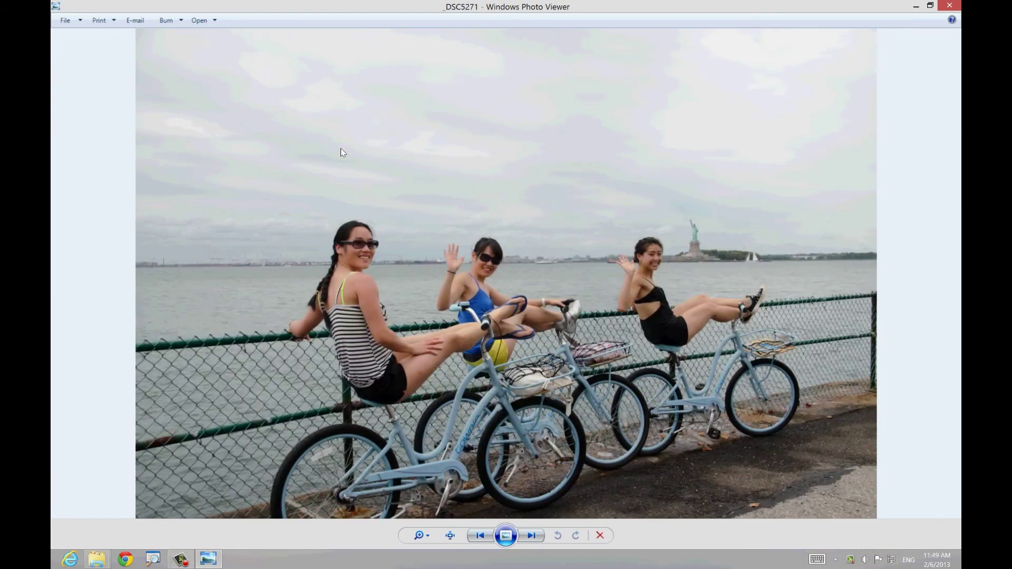
pyautogui.press('Right')
pyautogui.press('Right')
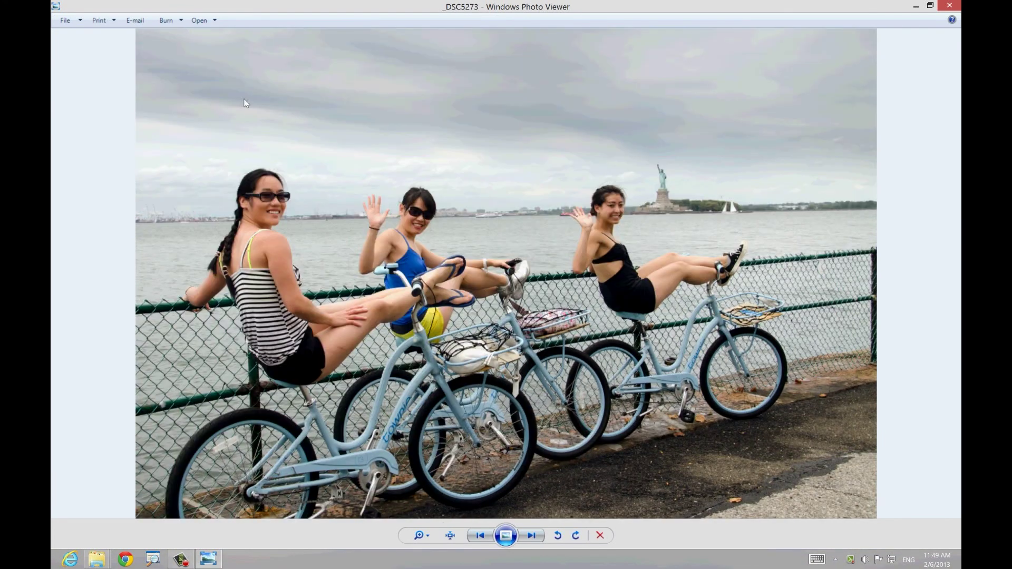